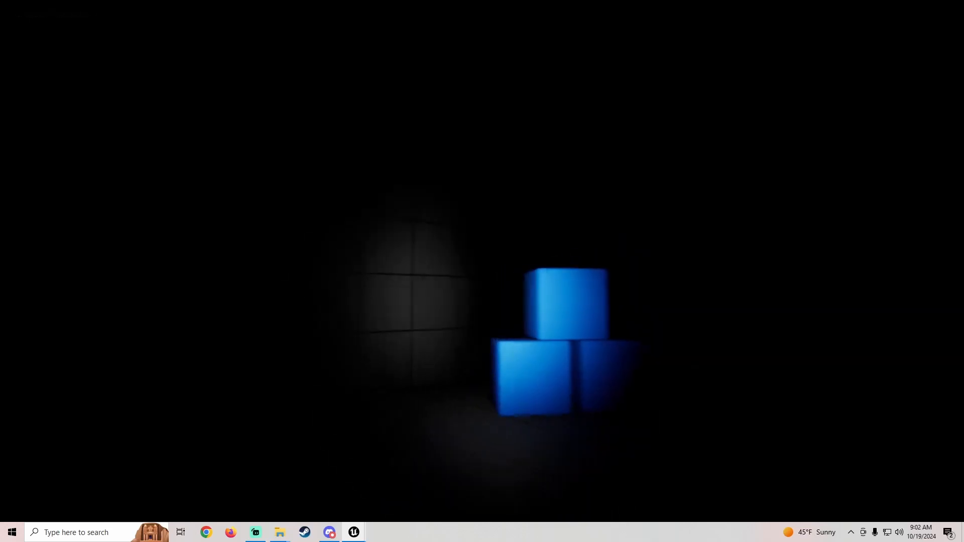
{"action": "key", "text": "w"}
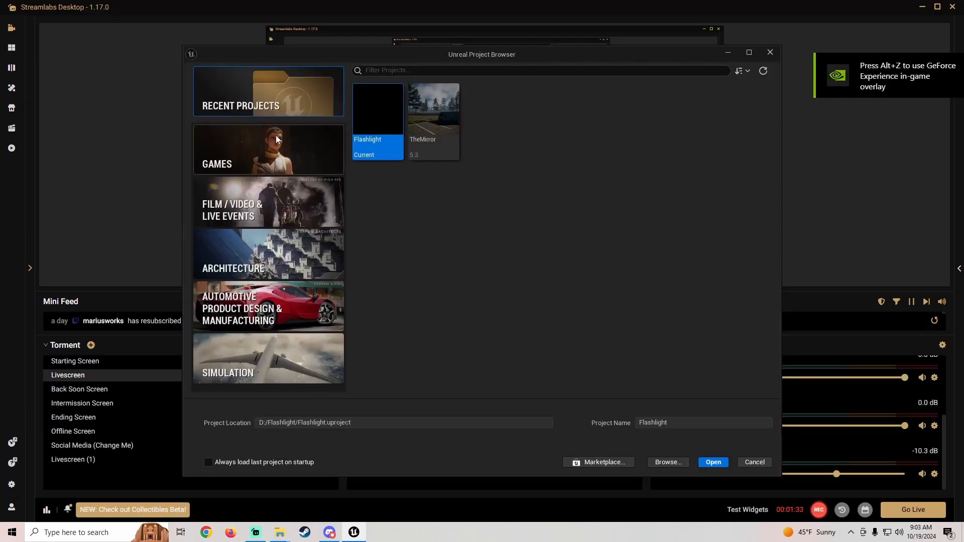
Step: Create a games project from the First Person template, named FlashlightTutorial and stored in D:\
{"action": "left_click", "coordinate": [276, 135]}
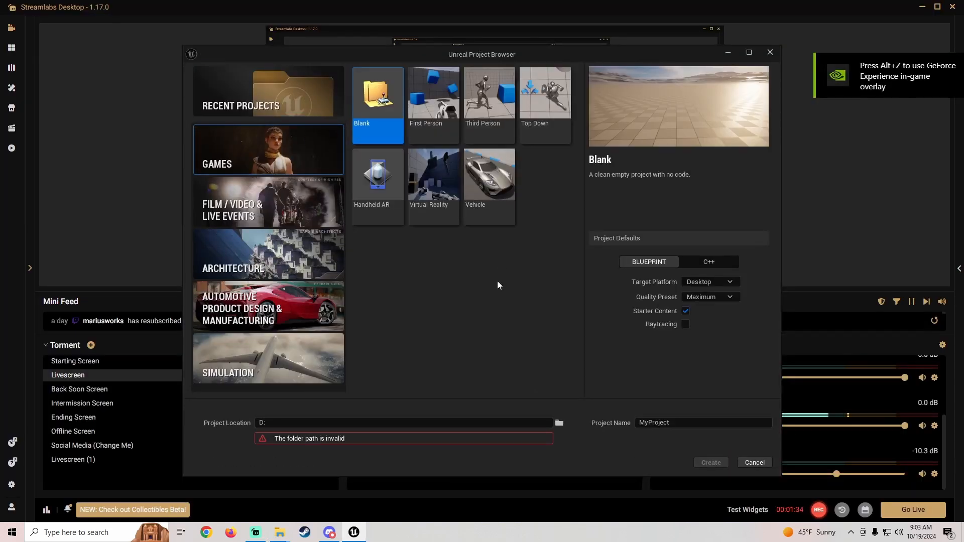
{"action": "left_click", "coordinate": [429, 108]}
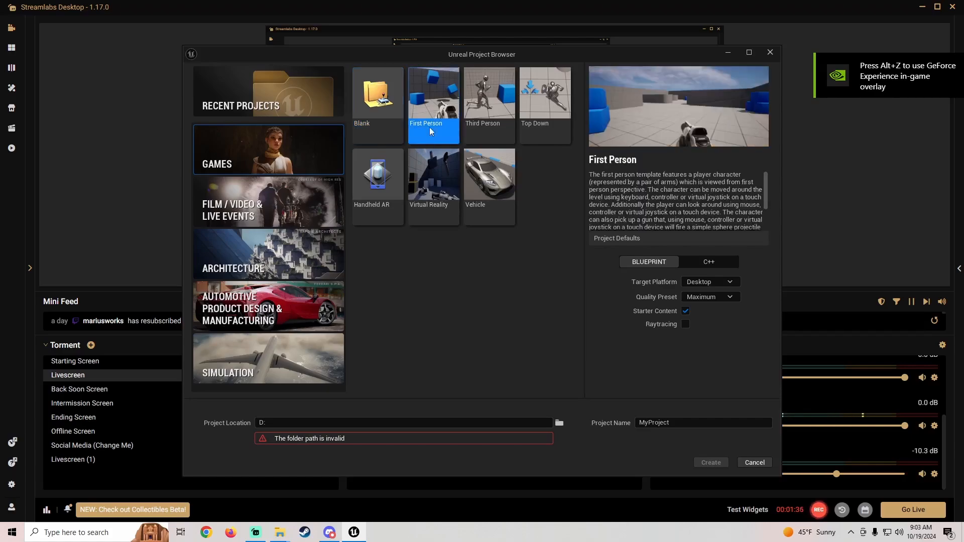
{"action": "double_click", "coordinate": [658, 423]}
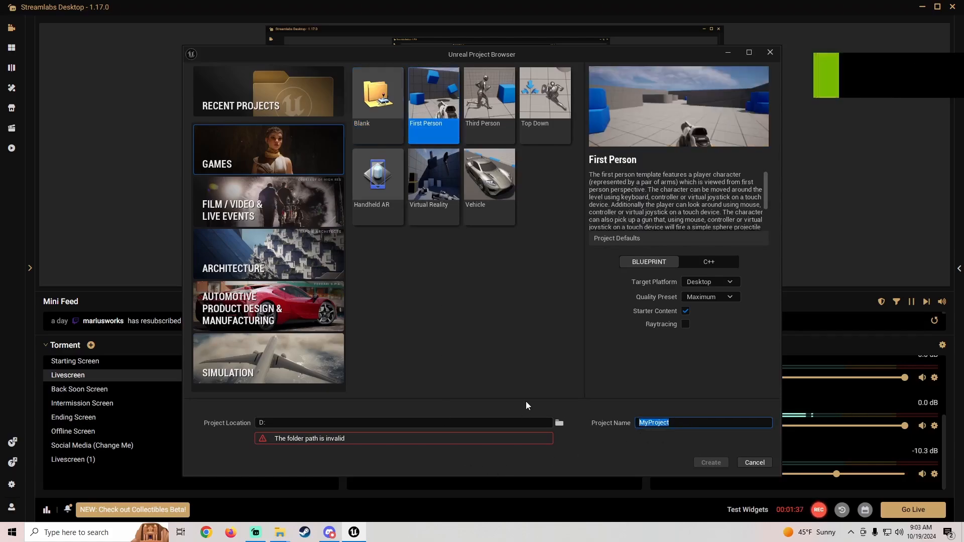
{"action": "type", "text": "Flas"}
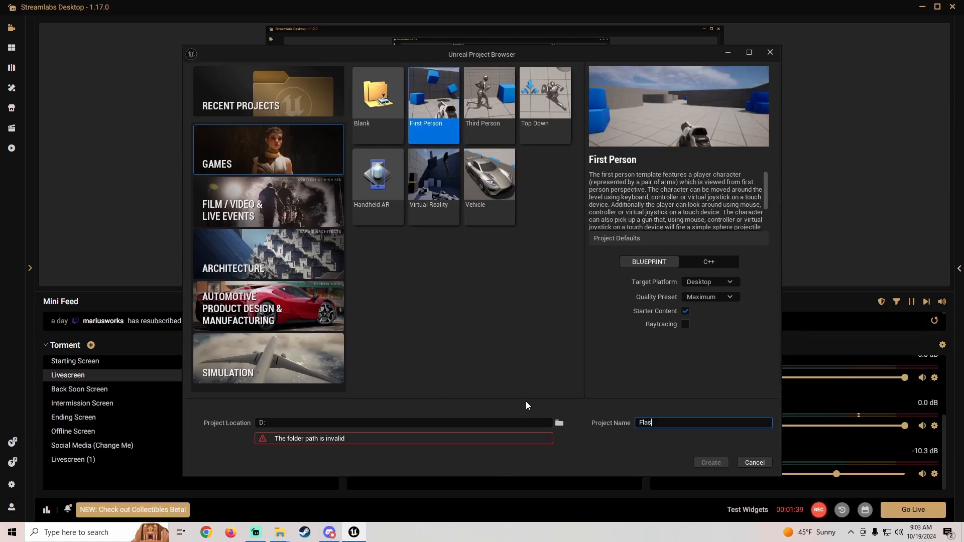
{"action": "type", "text": "hlightTutorial"}
{"action": "left_click", "coordinate": [559, 423]}
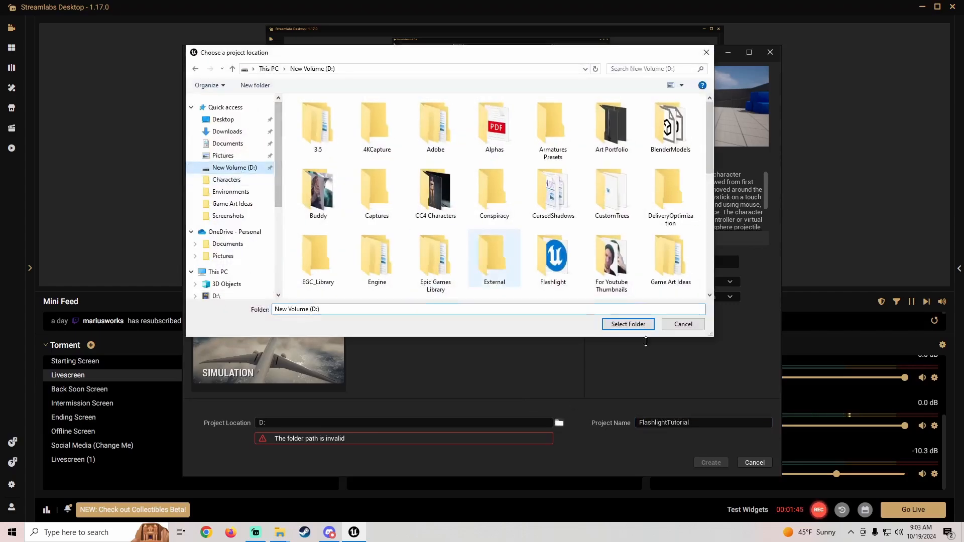
{"action": "left_click", "coordinate": [628, 324]}
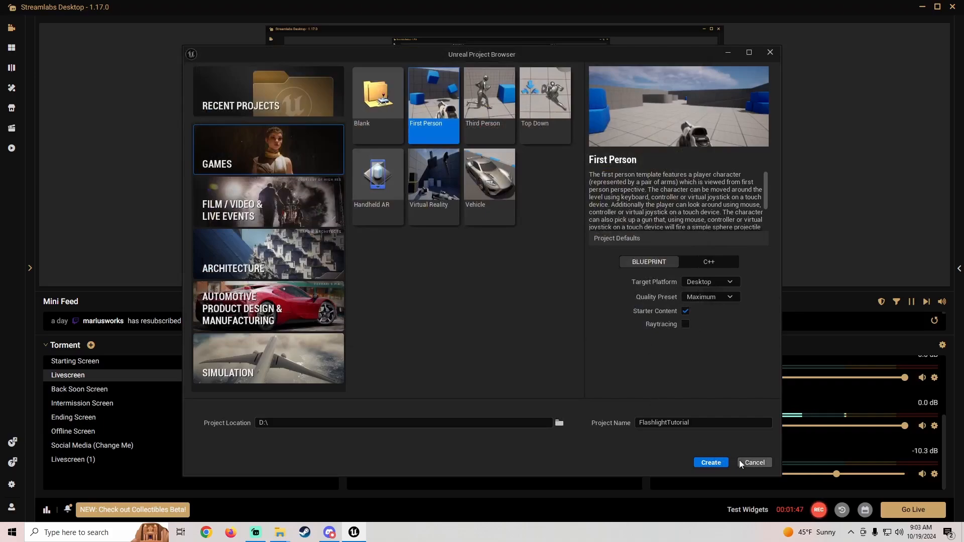
{"action": "left_click", "coordinate": [711, 462]}
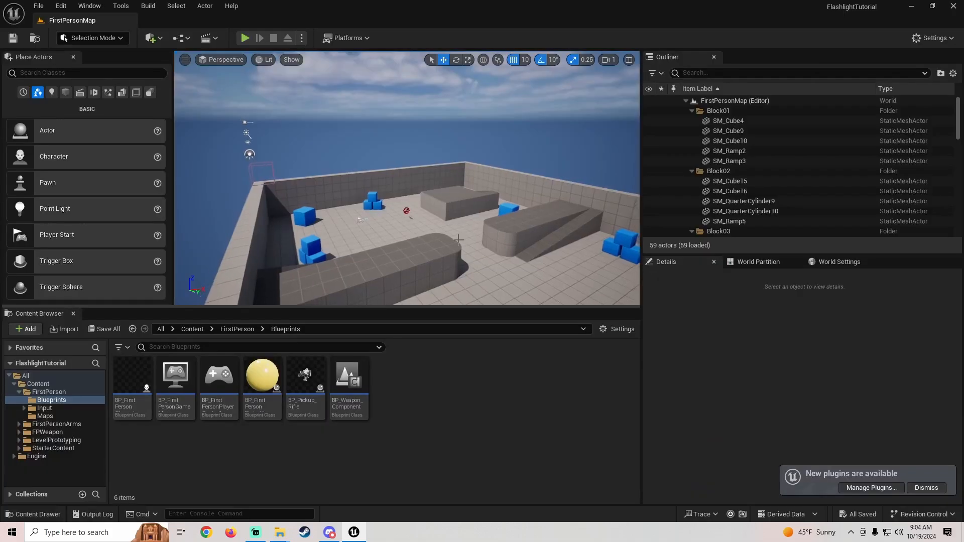
Step: Delete the rifle pickup actor from the first-person level
{"action": "key", "text": "w"}
{"action": "right_click_drag", "start_coordinate": [416, 191], "coordinate": [382, 181]}
{"action": "left_click", "coordinate": [407, 161]}
{"action": "key", "text": "Delete"}
{"action": "key", "text": "s"}
{"action": "key", "text": "w"}
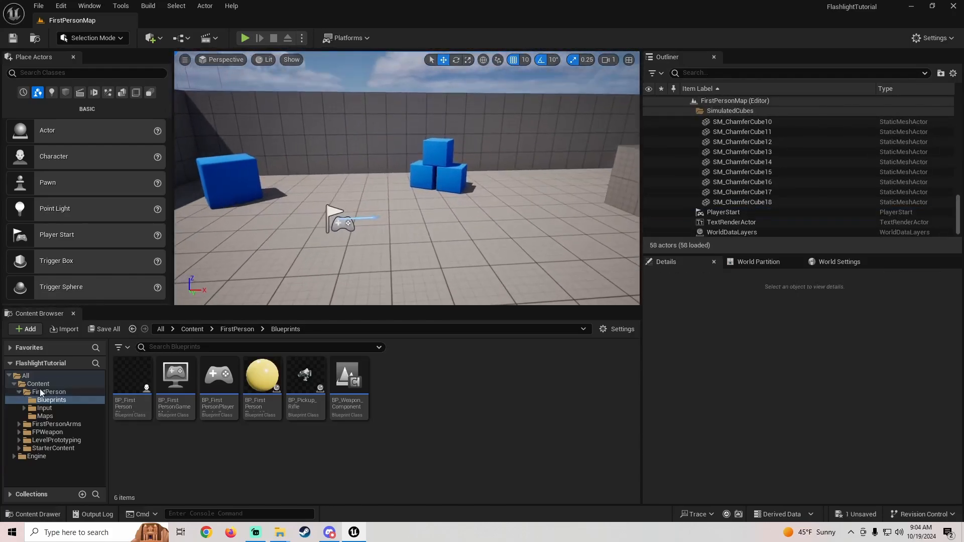
Step: Open the BP_FirstPersonCharacter blueprint from the FirstPerson Blueprints folder in a maximized editor window
{"action": "left_click", "coordinate": [19, 392]}
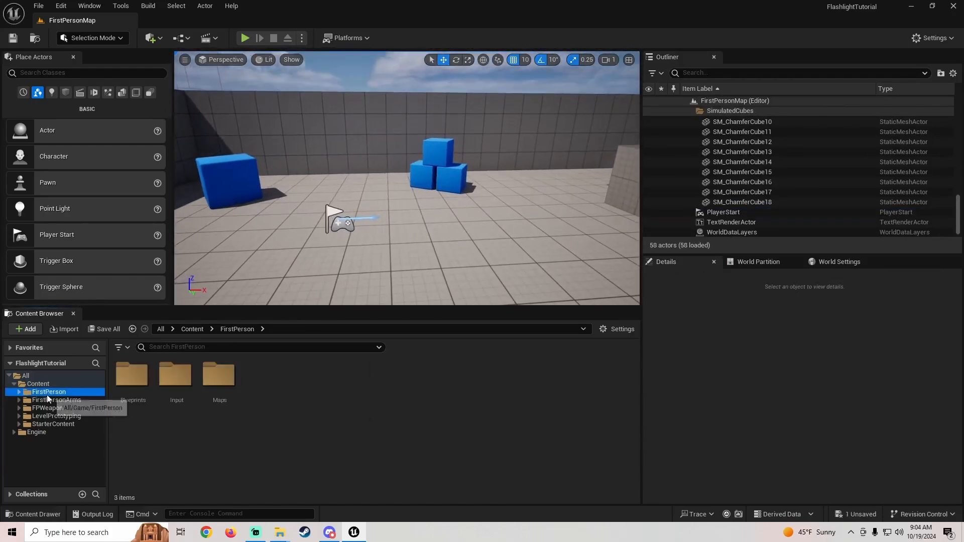
{"action": "double_click", "coordinate": [130, 390]}
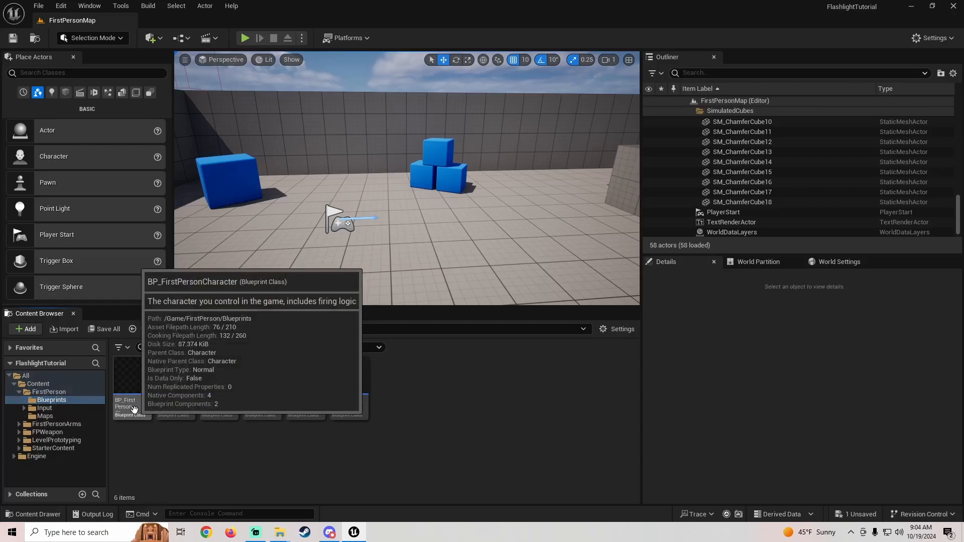
{"action": "double_click", "coordinate": [134, 410]}
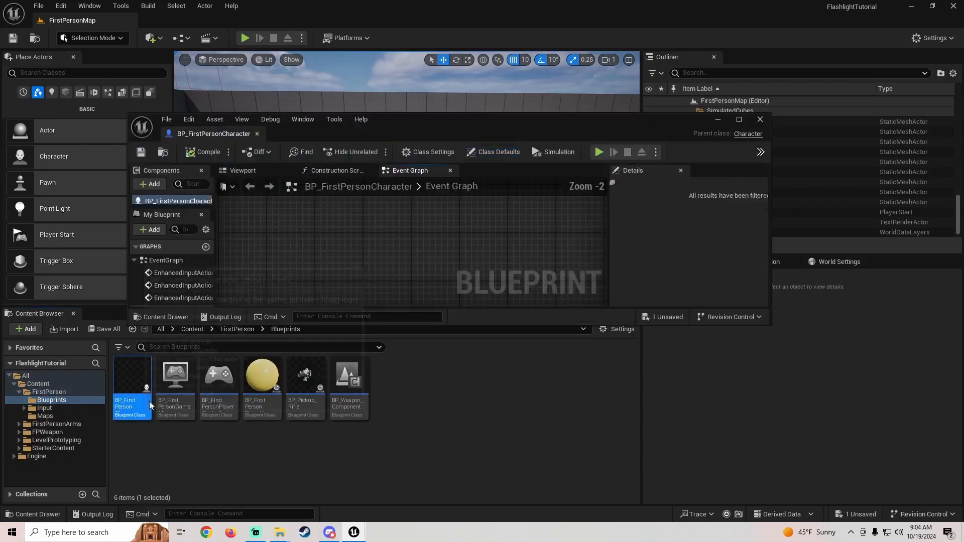
{"action": "left_click", "coordinate": [739, 119]}
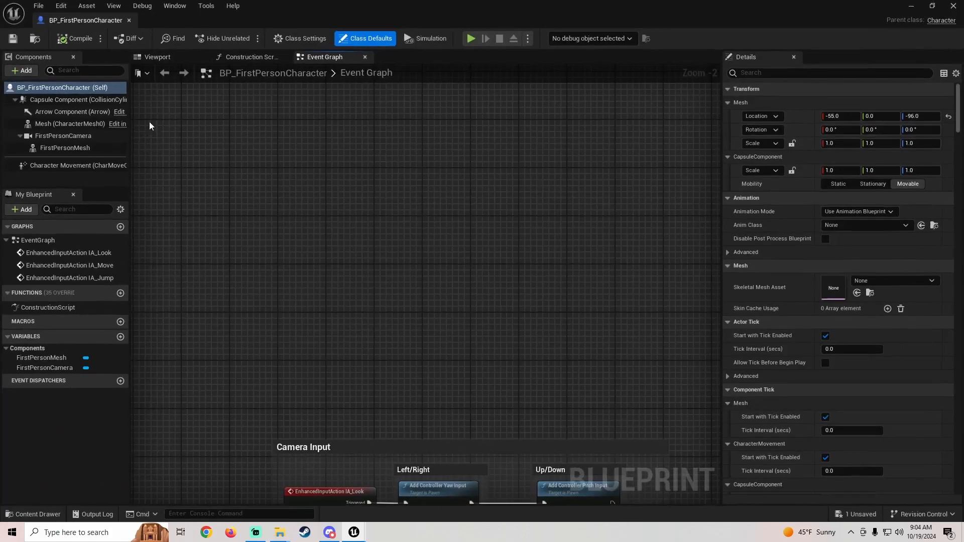
Step: Delete the FirstPersonMesh arms from the character blueprint and save the blueprint
{"action": "left_click", "coordinate": [155, 59]}
{"action": "left_click", "coordinate": [378, 259]}
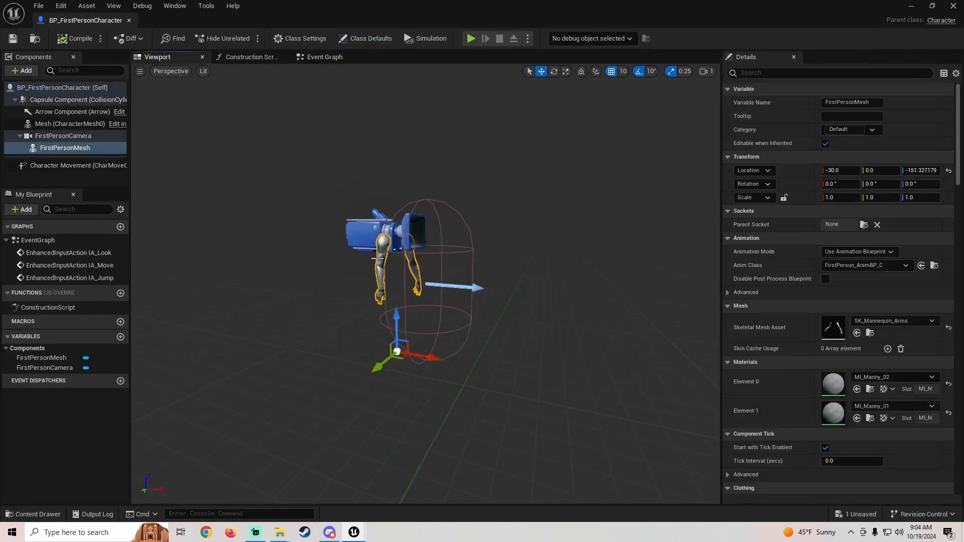
{"action": "key", "text": "Delete"}
{"action": "key", "text": "w"}
{"action": "right_click_drag", "start_coordinate": [157, 124], "coordinate": [158, 124]}
{"action": "key", "text": "s"}
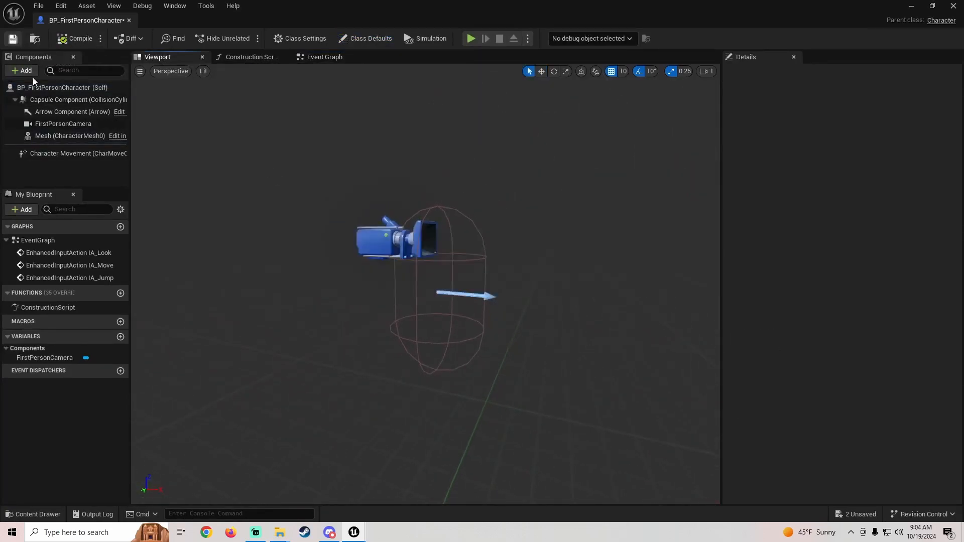
{"action": "right_click_drag", "start_coordinate": [324, 234], "coordinate": [324, 233]}
{"action": "key", "text": "s"}
{"action": "key", "text": "w"}
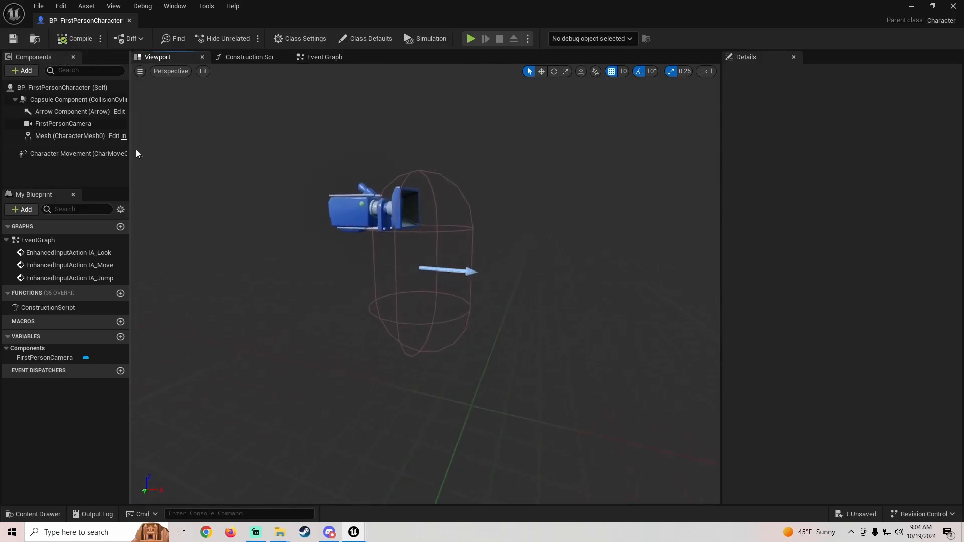
Step: Add a Spot Light component to the character blueprint
{"action": "left_click", "coordinate": [21, 71]}
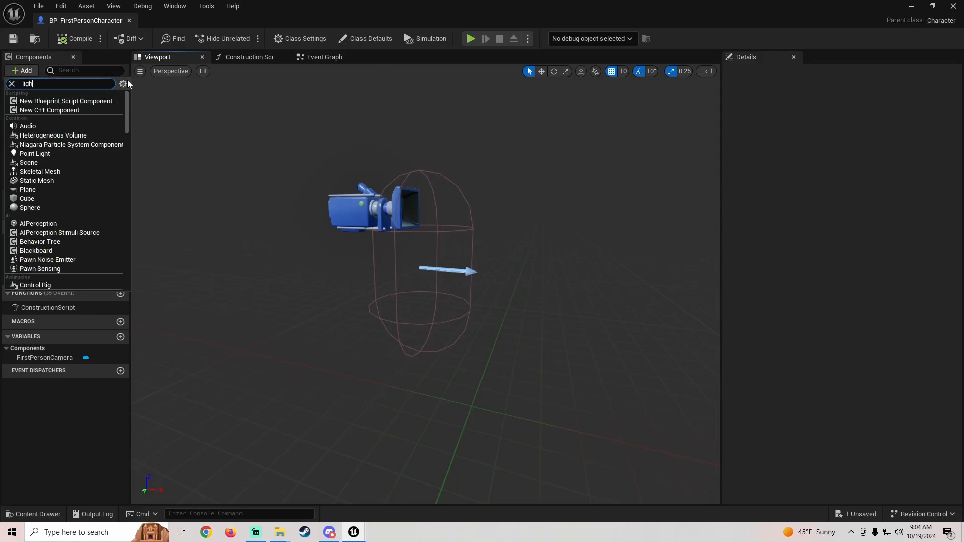
{"action": "key", "text": "Escape"}
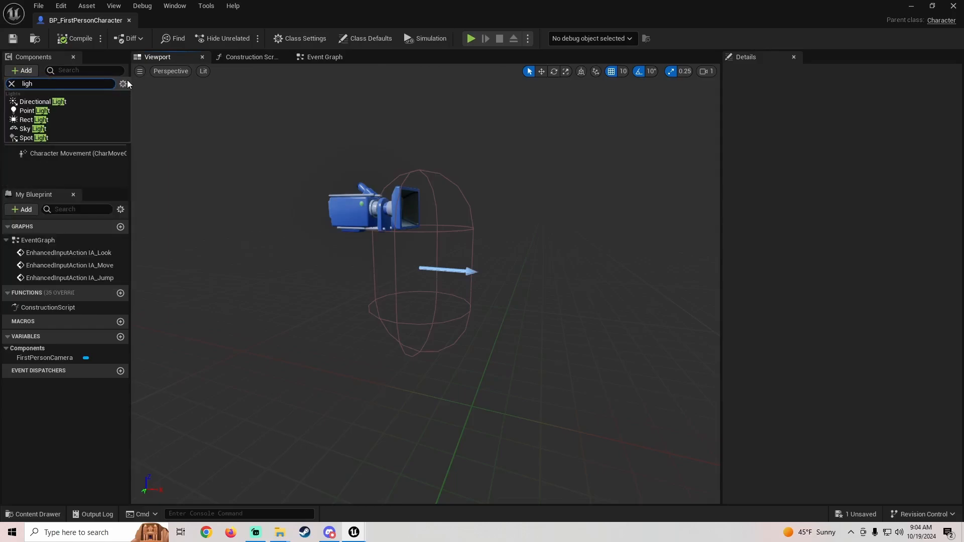
{"action": "left_click", "coordinate": [44, 138]}
{"action": "right_click_drag", "start_coordinate": [427, 277], "coordinate": [343, 293]}
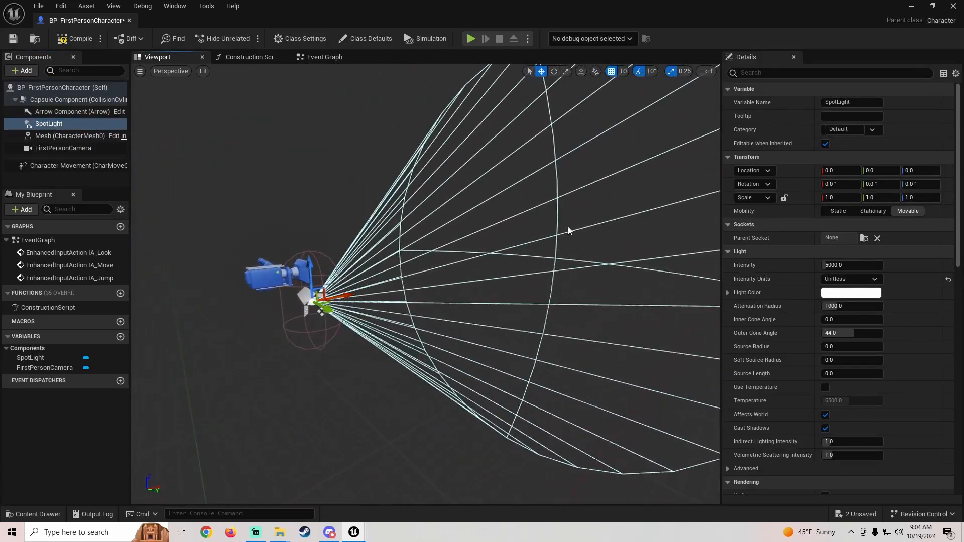
{"action": "right_click_drag", "start_coordinate": [621, 206], "coordinate": [568, 216]}
Step: Try a Point Light component under the SpotLight for comparison and delete it
{"action": "left_click", "coordinate": [22, 70]}
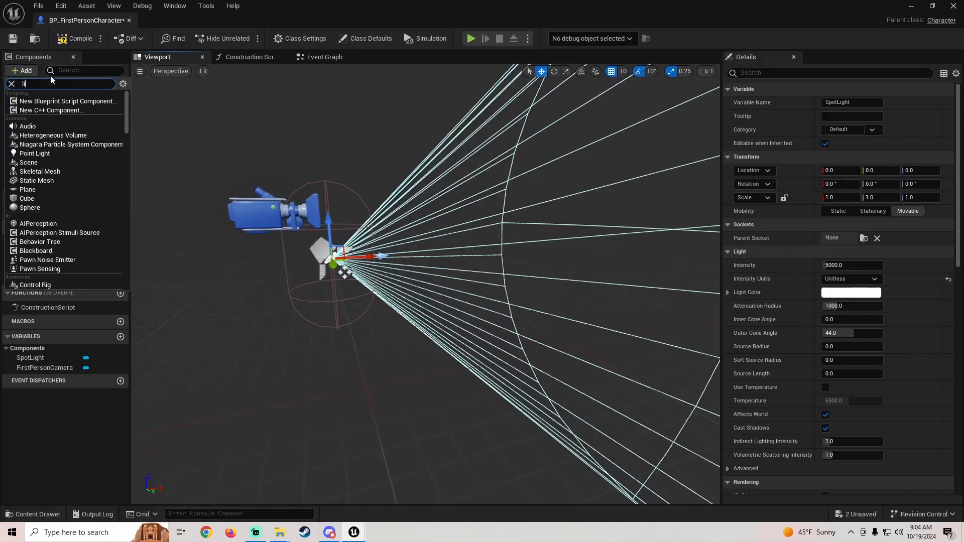
{"action": "type", "text": "light"}
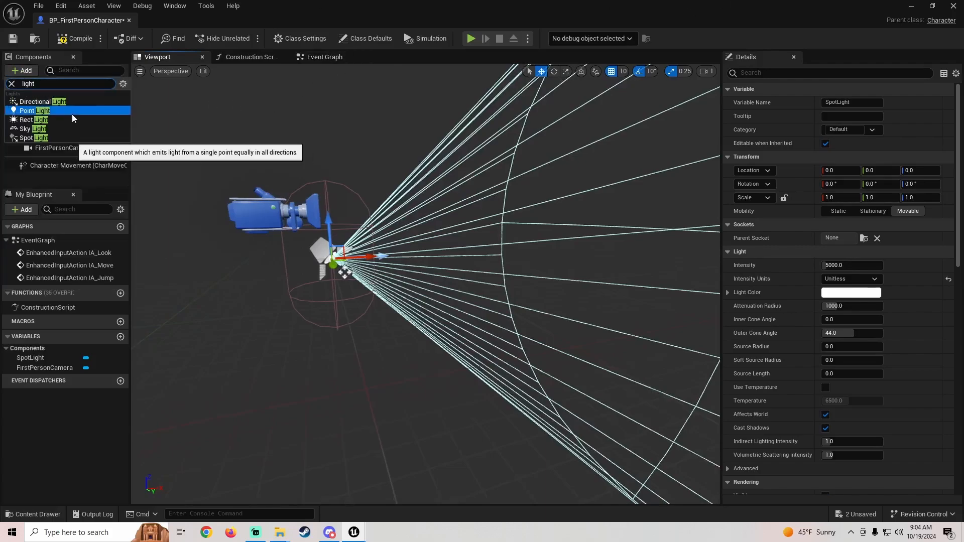
{"action": "left_click", "coordinate": [37, 110]}
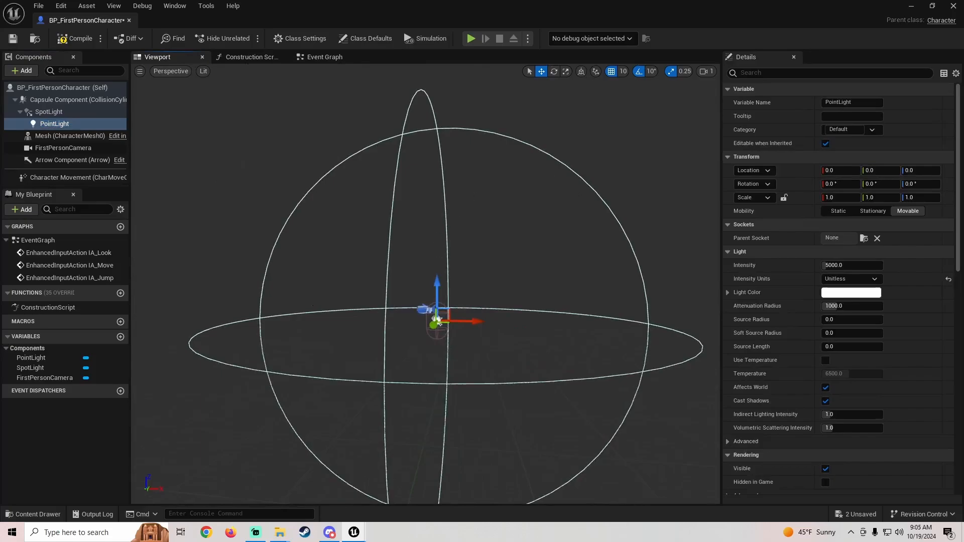
{"action": "mouse_move", "coordinate": [426, 283]}
{"action": "right_mouse_down"}
{"action": "mouse_move", "coordinate": [547, 284]}
{"action": "mouse_move", "coordinate": [436, 299]}
{"action": "mouse_move", "coordinate": [436, 284]}
{"action": "mouse_move", "coordinate": [423, 280]}
{"action": "right_mouse_up"}
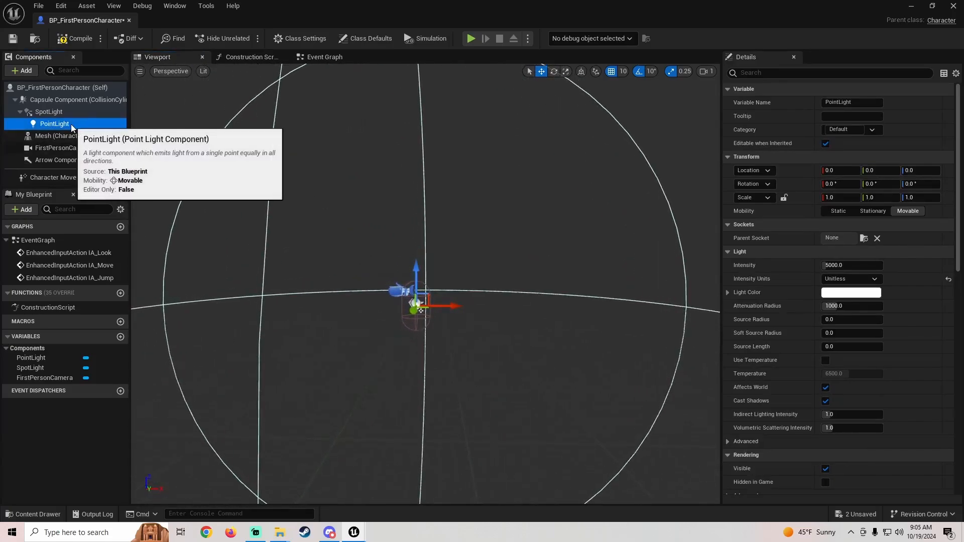
{"action": "key", "text": "Delete"}
{"action": "scroll", "coordinate": [421, 271], "scroll_direction": "up", "scroll_amount": 5}
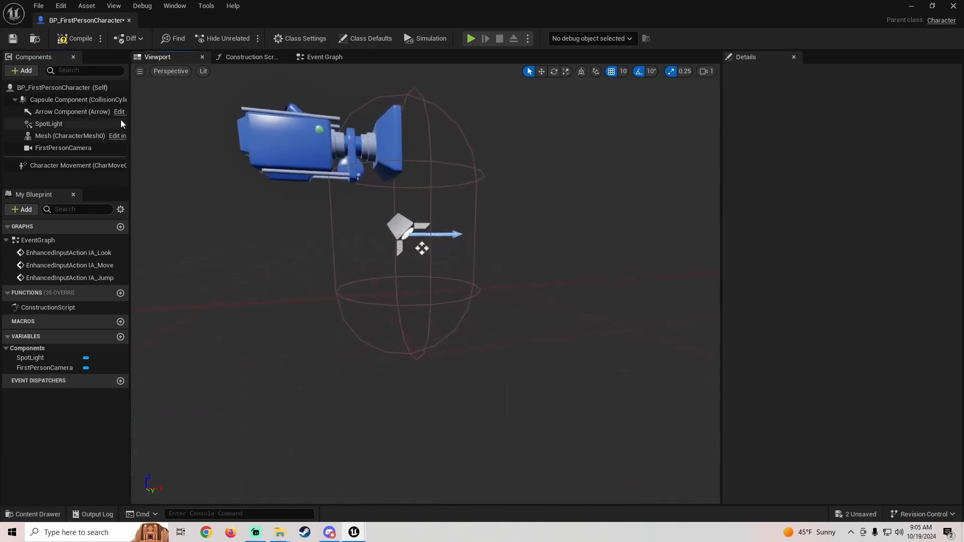
Step: Attach the SpotLight component to FirstPersonCamera as its child
{"action": "left_click", "coordinate": [49, 124]}
{"action": "key", "text": "s"}
{"action": "right_click_drag", "start_coordinate": [406, 170], "coordinate": [426, 163]}
{"action": "key", "text": "w"}
{"action": "left_click_drag", "start_coordinate": [60, 125], "coordinate": [61, 148]}
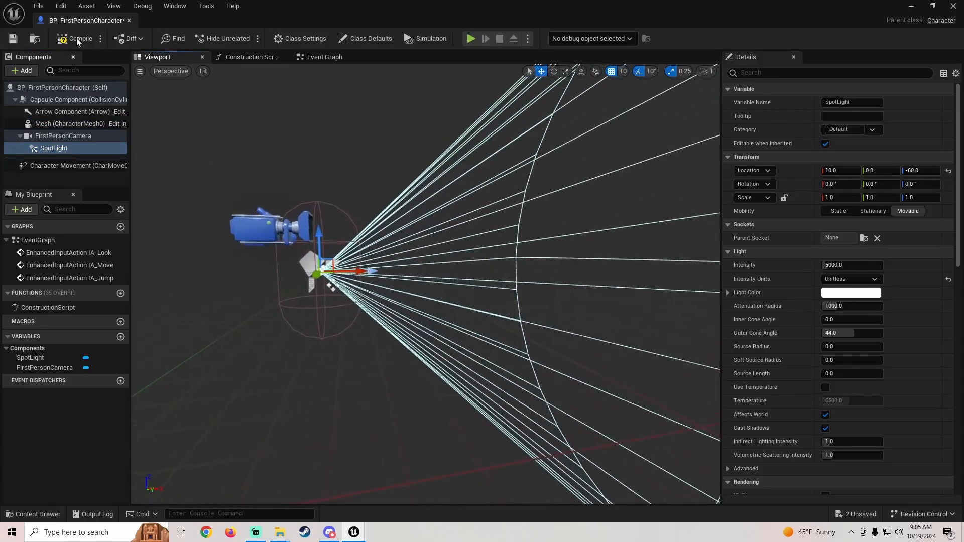
Step: Set the SpotLight's inner cone angle to 9 and outer cone angle to 20, and compile and save the blueprint
{"action": "right_click_drag", "start_coordinate": [394, 224], "coordinate": [462, 223]}
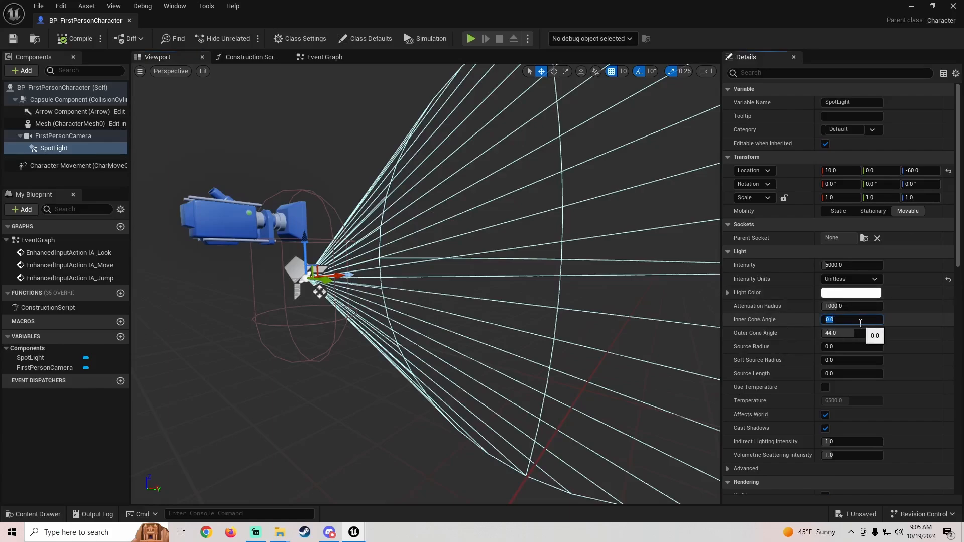
{"action": "type", "text": "9"}
{"action": "key", "text": "Return"}
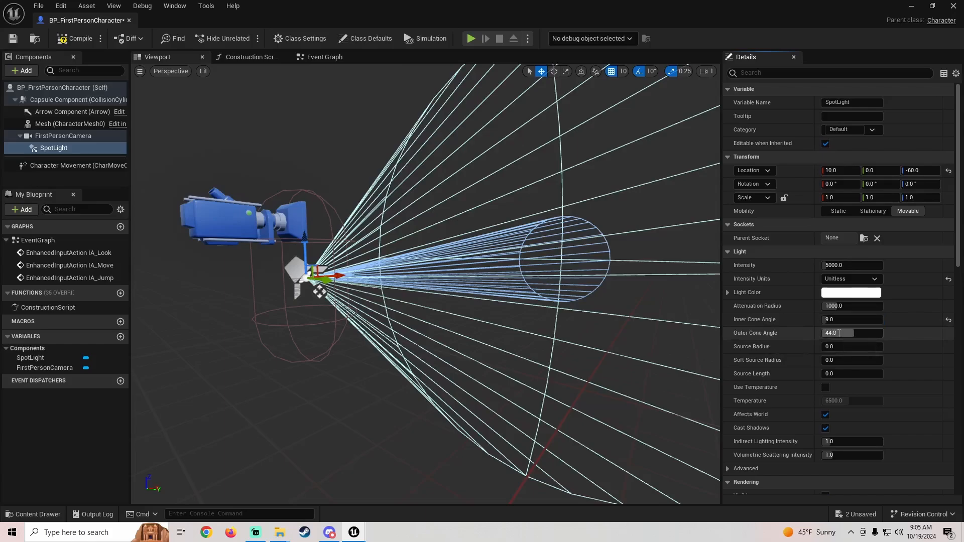
{"action": "key", "text": "Return"}
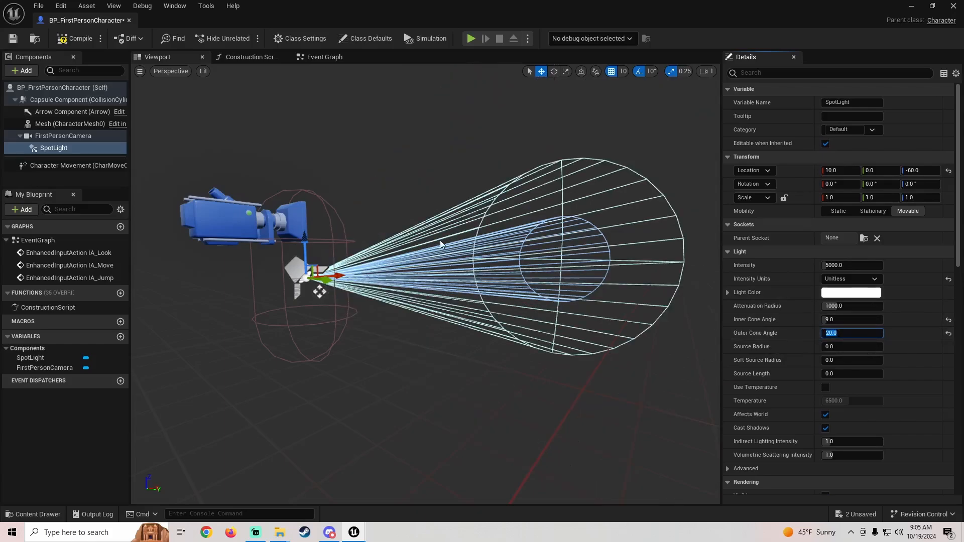
{"action": "left_click", "coordinate": [80, 44]}
{"action": "left_click", "coordinate": [12, 39]}
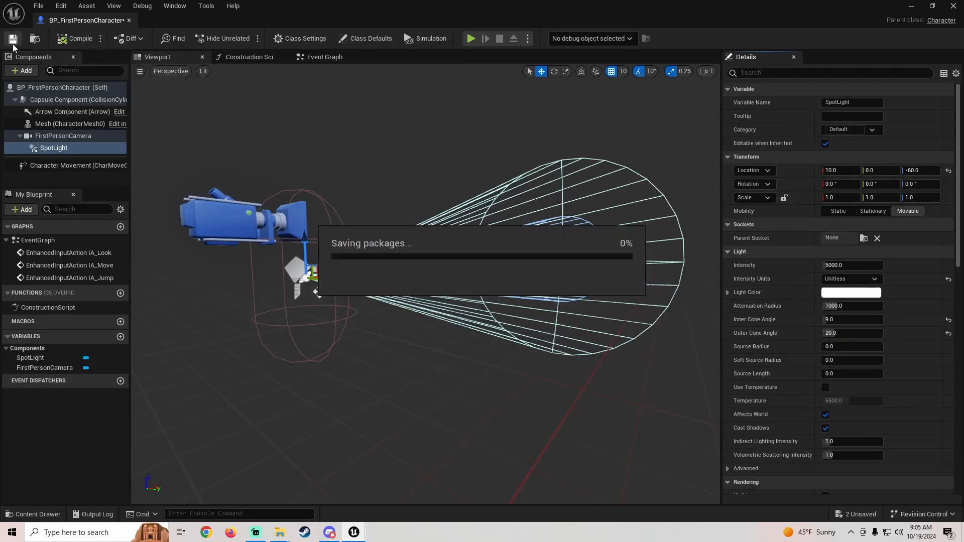
{"action": "left_click", "coordinate": [910, 6]}
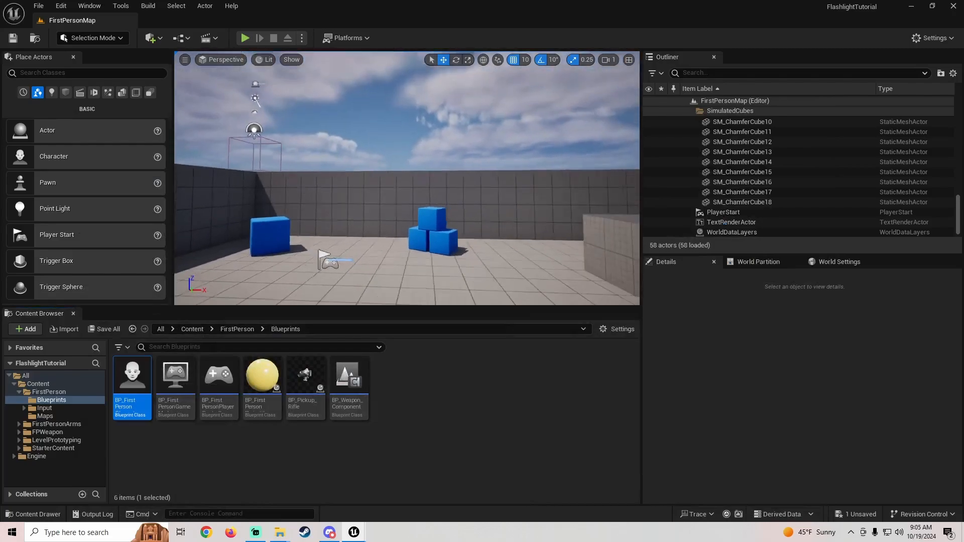
Step: Rotate the level's directional light down to the horizon to darken the scene
{"action": "left_click", "coordinate": [402, 151]}
{"action": "mouse_move", "coordinate": [401, 150]}
{"action": "right_mouse_down"}
{"action": "mouse_move", "coordinate": [369, 138]}
{"action": "mouse_move", "coordinate": [316, 143]}
{"action": "mouse_move", "coordinate": [407, 110]}
{"action": "mouse_move", "coordinate": [281, 125]}
{"action": "mouse_move", "coordinate": [296, 150]}
{"action": "mouse_move", "coordinate": [332, 163]}
{"action": "mouse_move", "coordinate": [332, 195]}
{"action": "mouse_move", "coordinate": [396, 136]}
{"action": "mouse_move", "coordinate": [410, 140]}
{"action": "right_mouse_up"}
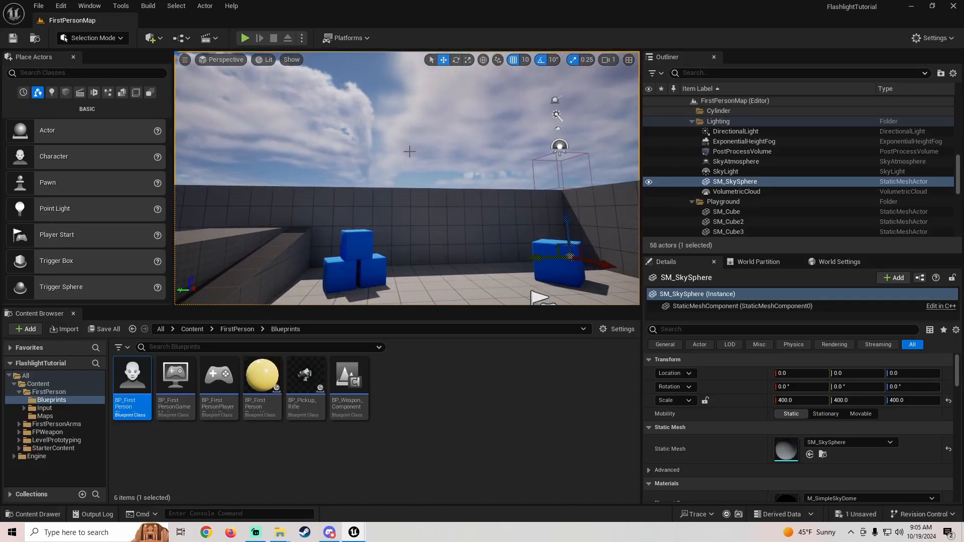
{"action": "key", "text": "ctrl+l"}
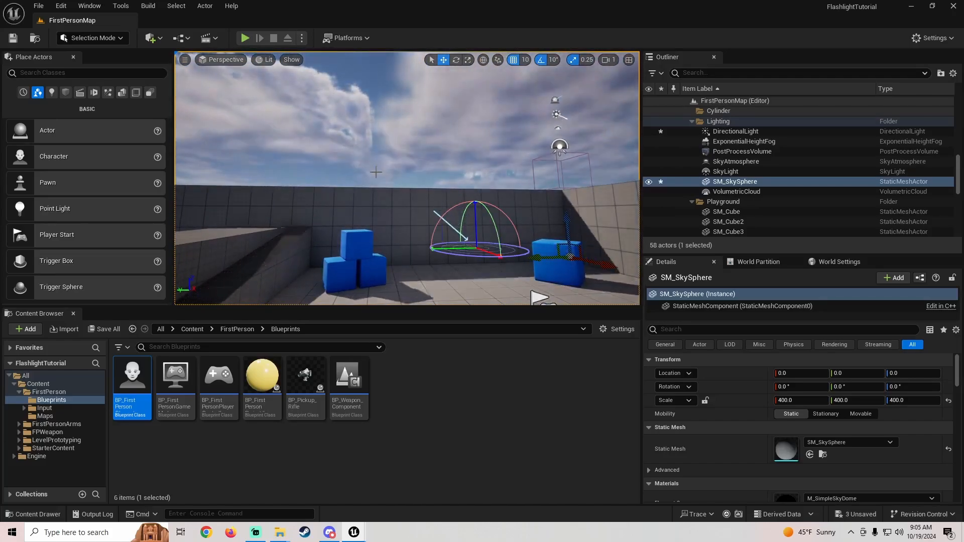
{"action": "key", "text": "ctrl+l"}
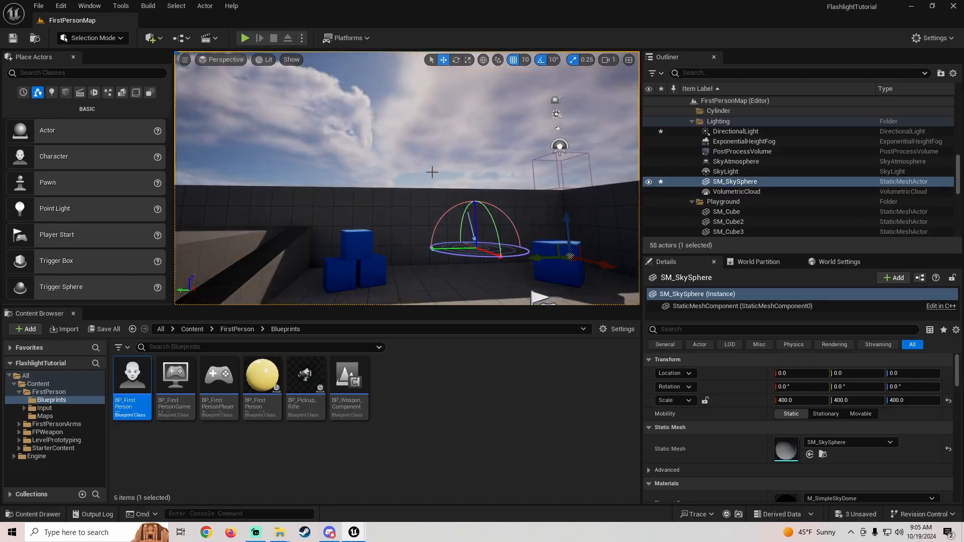
{"action": "key", "text": "ctrl+l"}
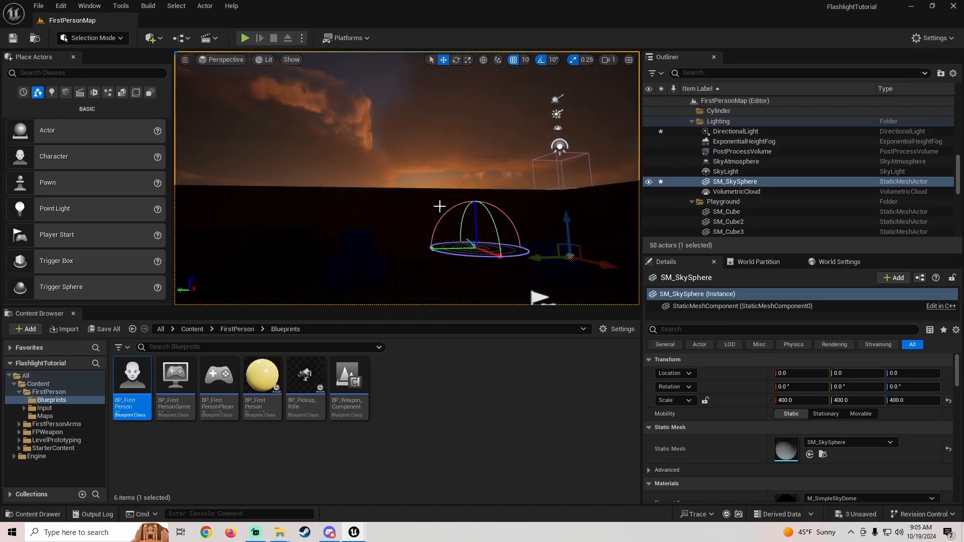
{"action": "right_click_drag", "start_coordinate": [440, 207], "coordinate": [522, 221]}
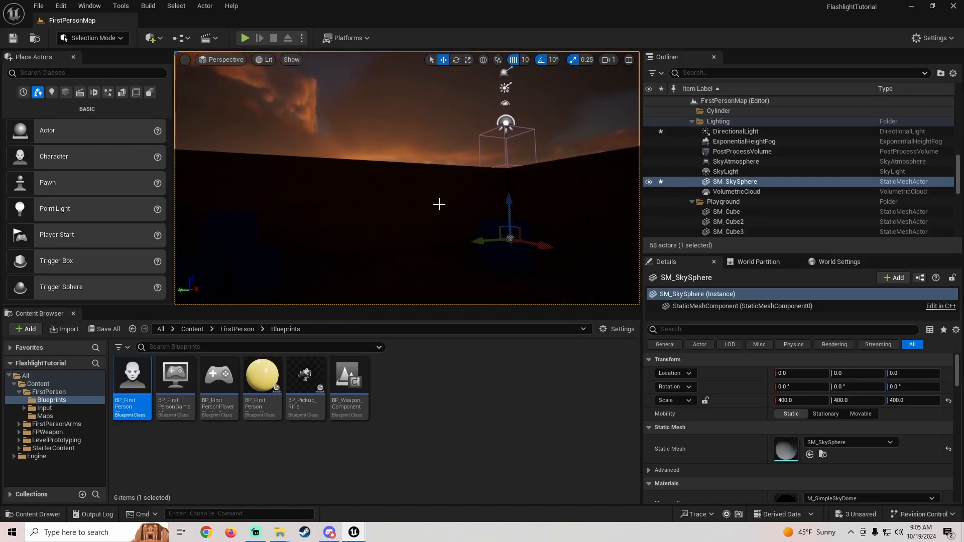
Step: Lower the level's directional light further below the horizon to darken the scene under a deep red sky
{"action": "key", "text": "ctrl+l"}
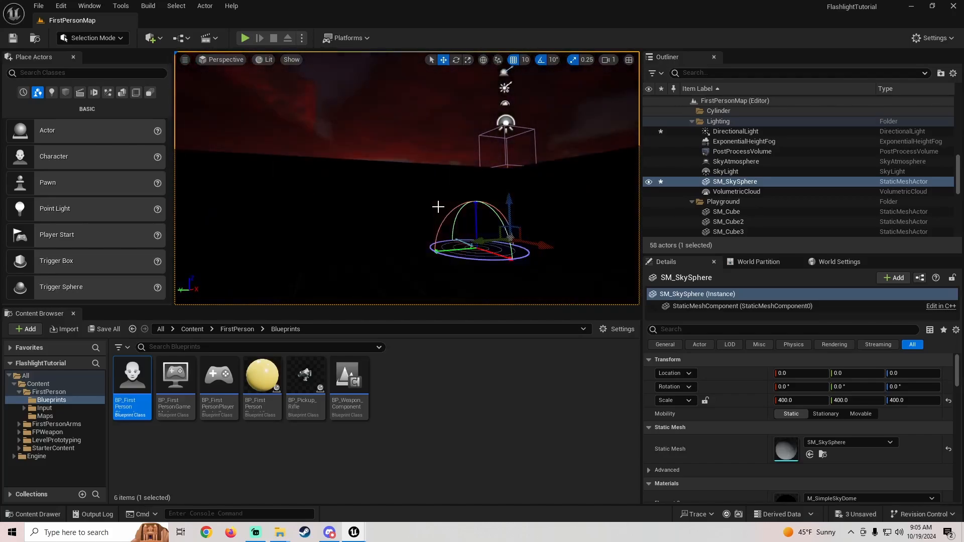
{"action": "right_click_drag", "start_coordinate": [436, 206], "coordinate": [417, 206]}
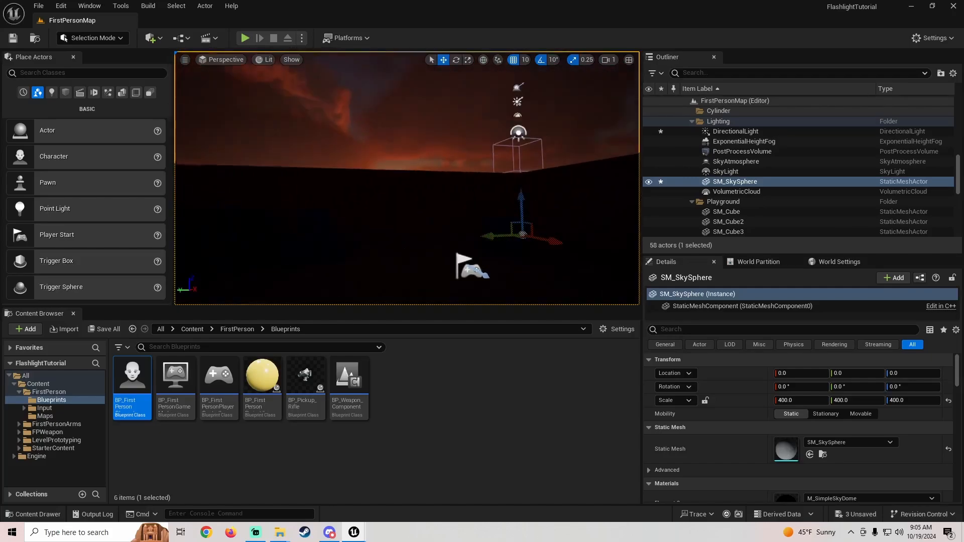
{"action": "right_click_drag", "start_coordinate": [412, 147], "coordinate": [426, 194]}
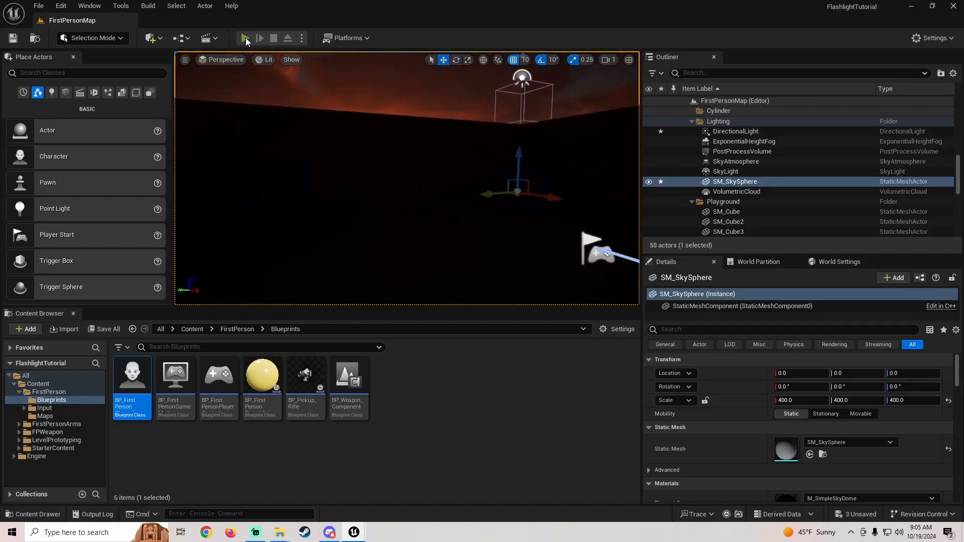
Step: Play-test the darkened level, including in fullscreen, and examine the flashlight's beam on the walls and floor
{"action": "left_click", "coordinate": [246, 38]}
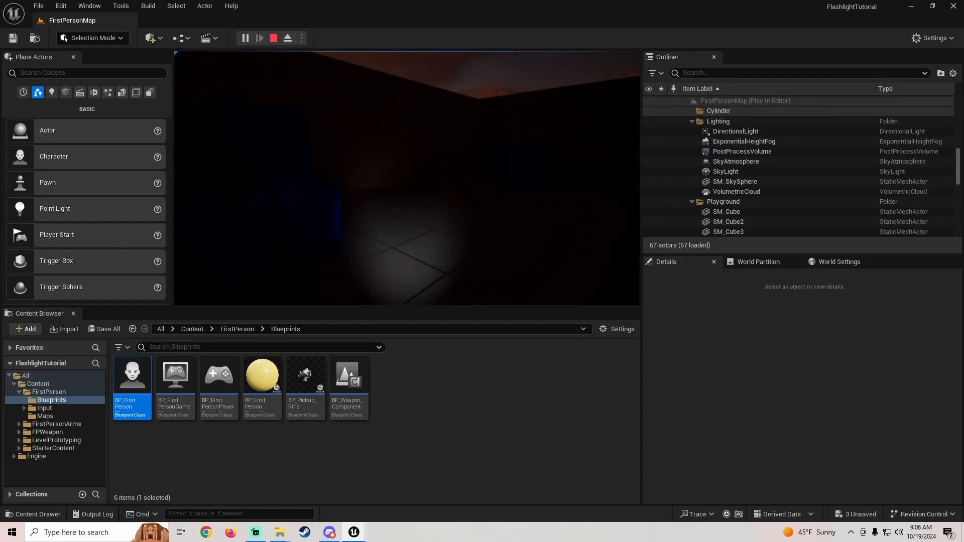
{"action": "key", "text": "F11"}
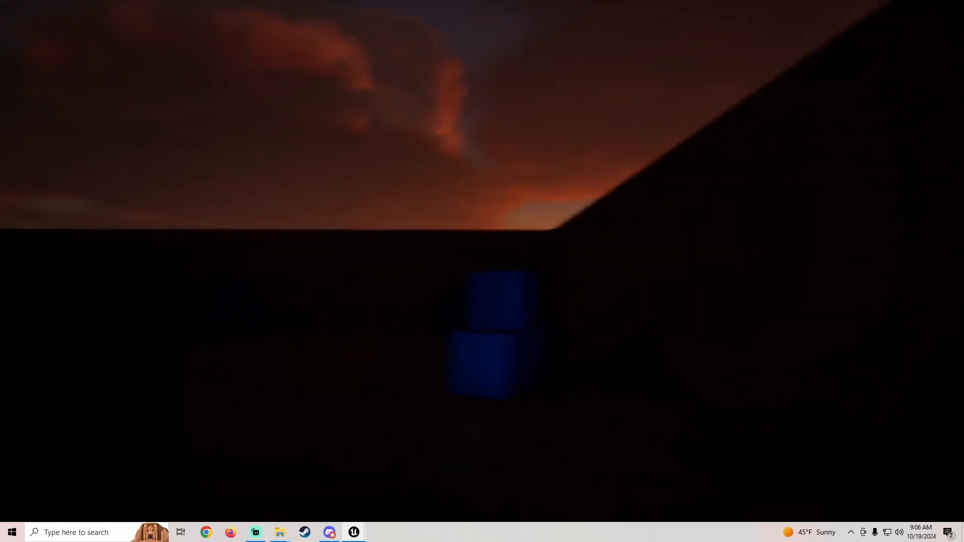
{"action": "key", "text": "Escape"}
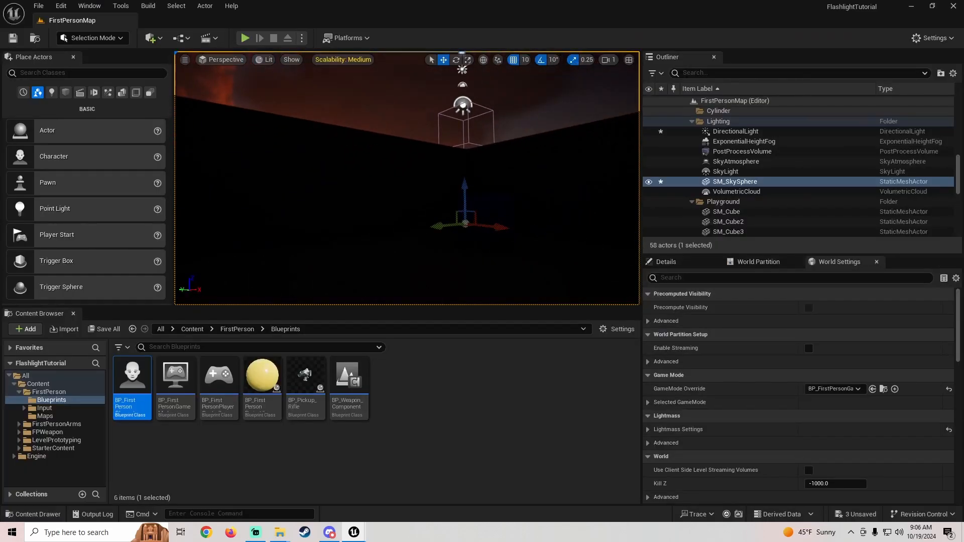
{"action": "key", "text": "s"}
{"action": "mouse_move", "coordinate": [407, 178]}
{"action": "right_mouse_down"}
{"action": "mouse_move", "coordinate": [389, 180]}
{"action": "mouse_move", "coordinate": [416, 170]}
{"action": "mouse_move", "coordinate": [404, 170]}
{"action": "right_mouse_up"}
{"action": "key", "text": "w"}
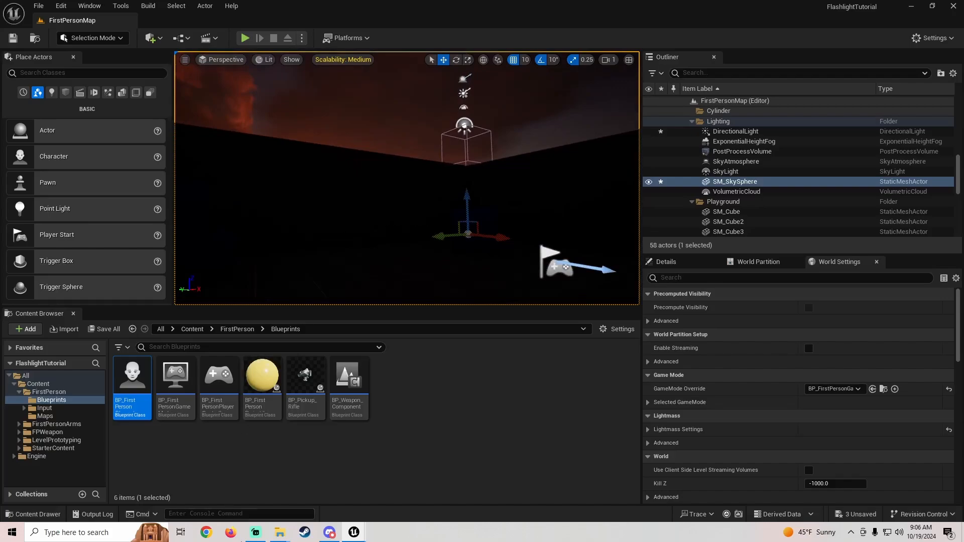
{"action": "left_click", "coordinate": [246, 39]}
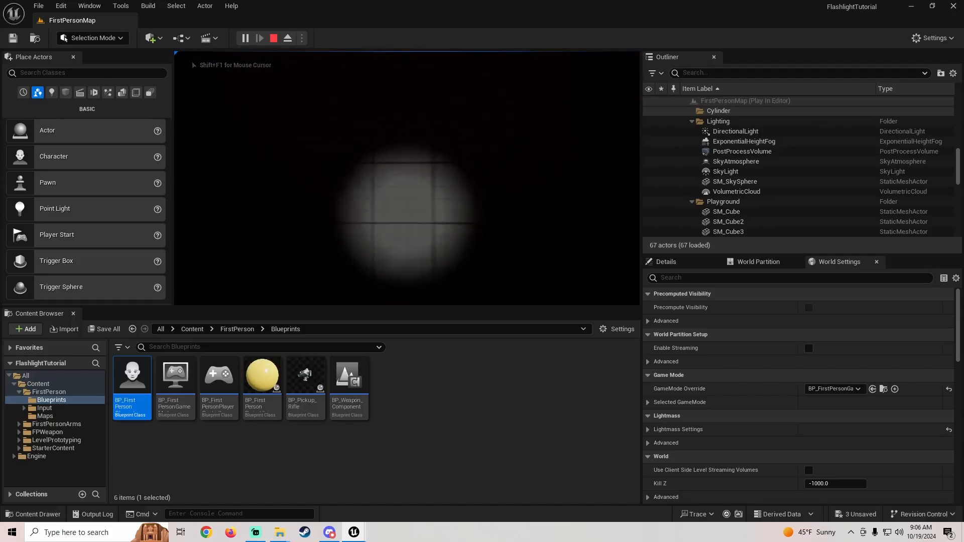
{"action": "key", "text": "Escape"}
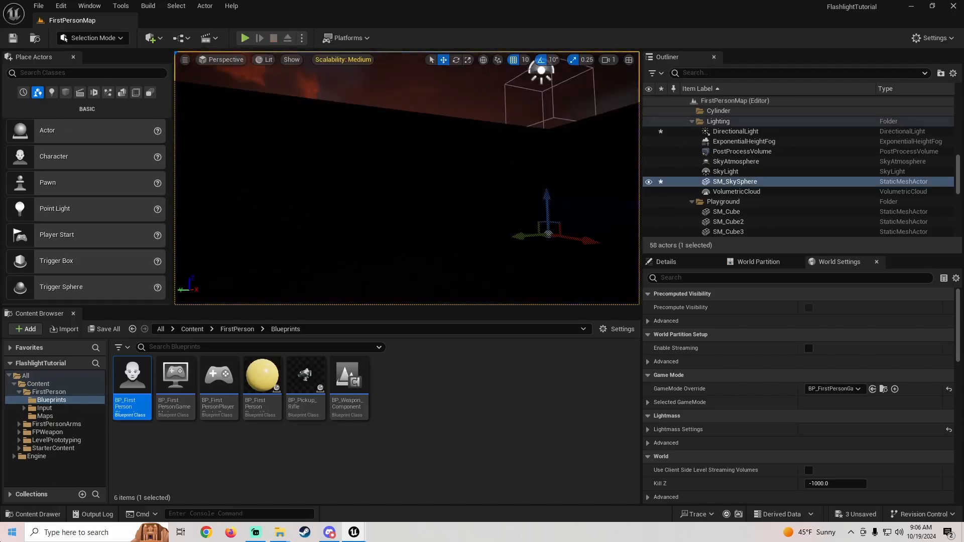
Step: Open the Epic Games Launcher and search the Unreal Engine library's vault for "ies"
{"action": "key", "text": "super"}
{"action": "scroll", "coordinate": [47, 417], "scroll_direction": "down", "scroll_amount": 10}
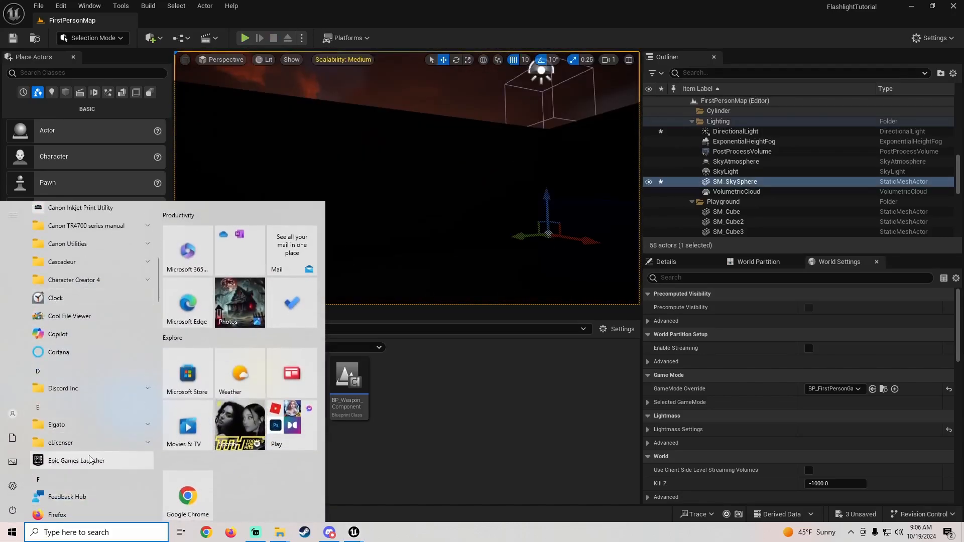
{"action": "left_click", "coordinate": [90, 459]}
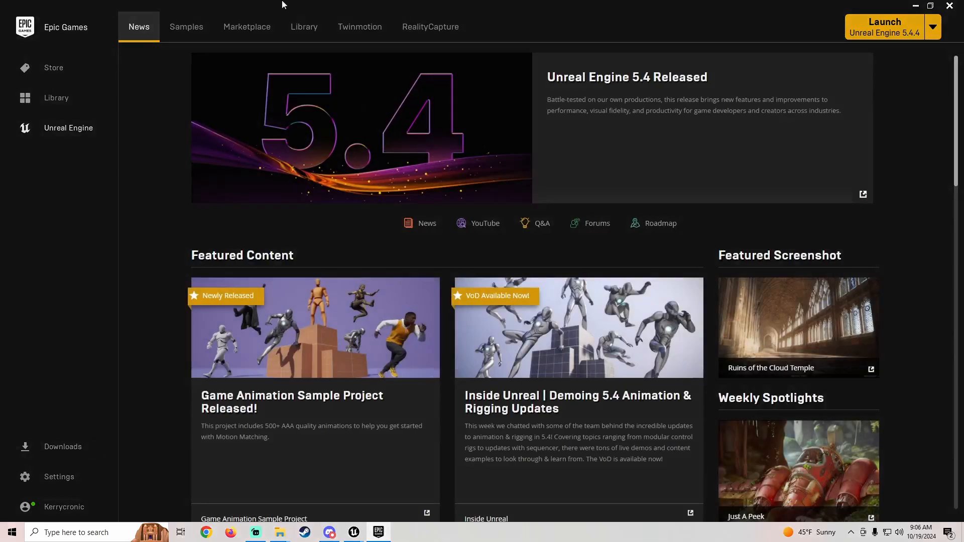
{"action": "left_click", "coordinate": [313, 20]}
{"action": "scroll", "coordinate": [457, 348], "scroll_direction": "down", "scroll_amount": 2}
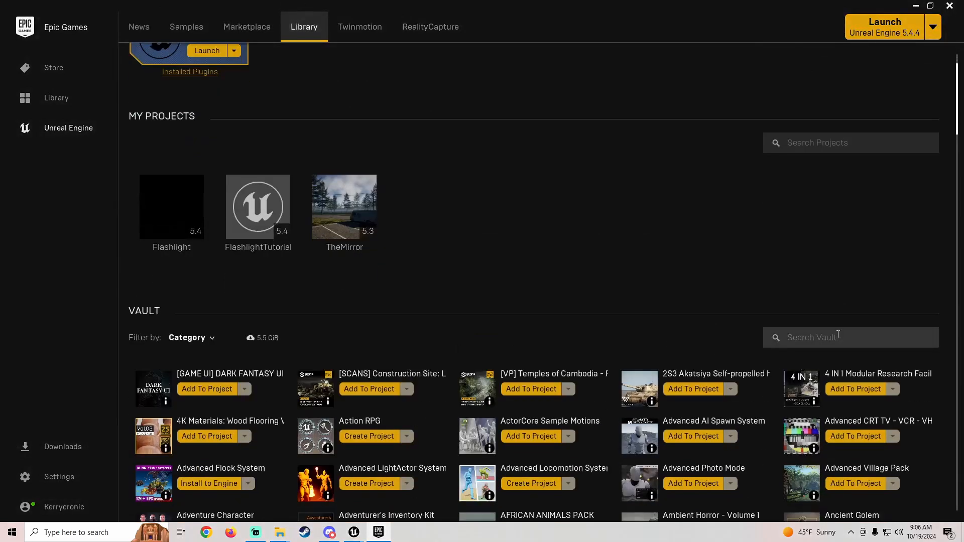
{"action": "type", "text": "ies"}
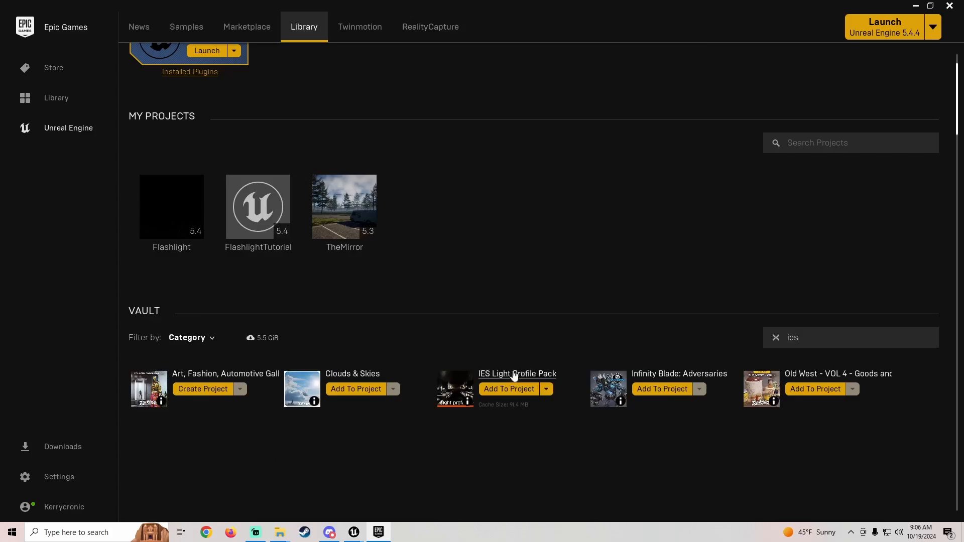
Step: Search the Marketplace for "ies" and sort the results by price from low to high
{"action": "left_click", "coordinate": [240, 35]}
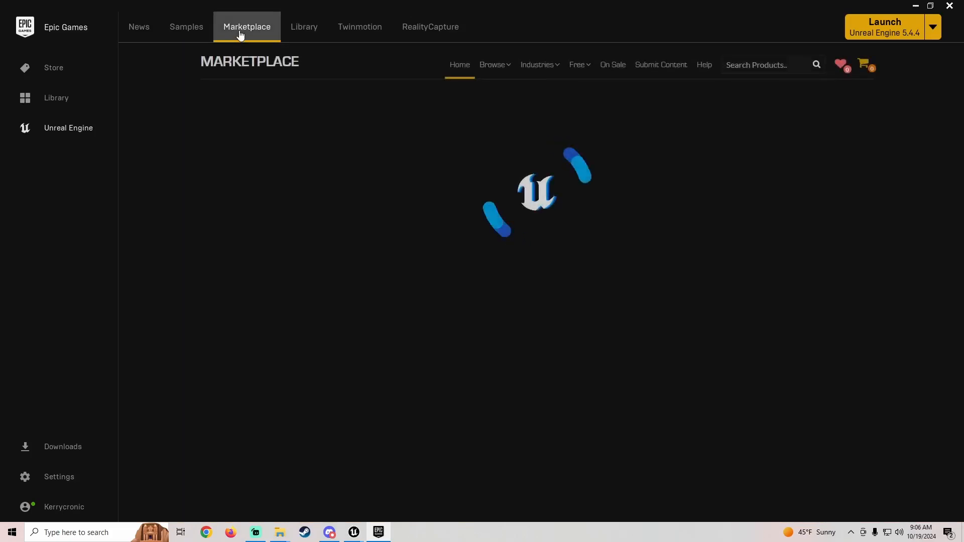
{"action": "left_click", "coordinate": [768, 64]}
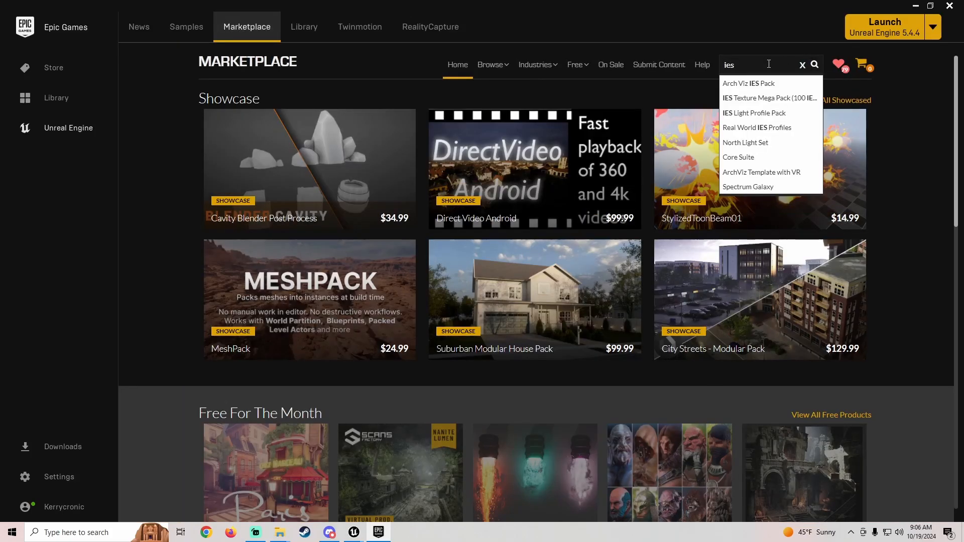
{"action": "key", "text": "Return"}
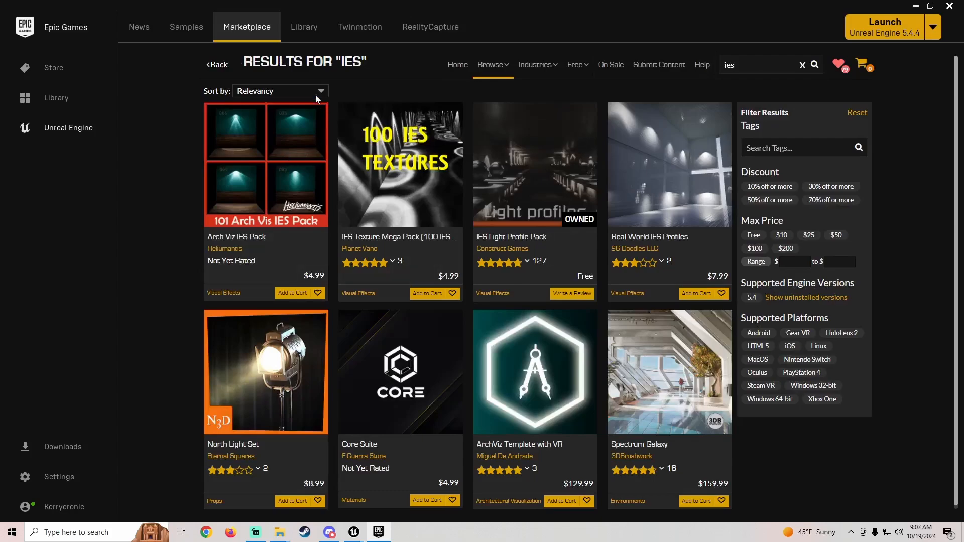
{"action": "left_click", "coordinate": [291, 90]}
{"action": "left_click", "coordinate": [266, 184]}
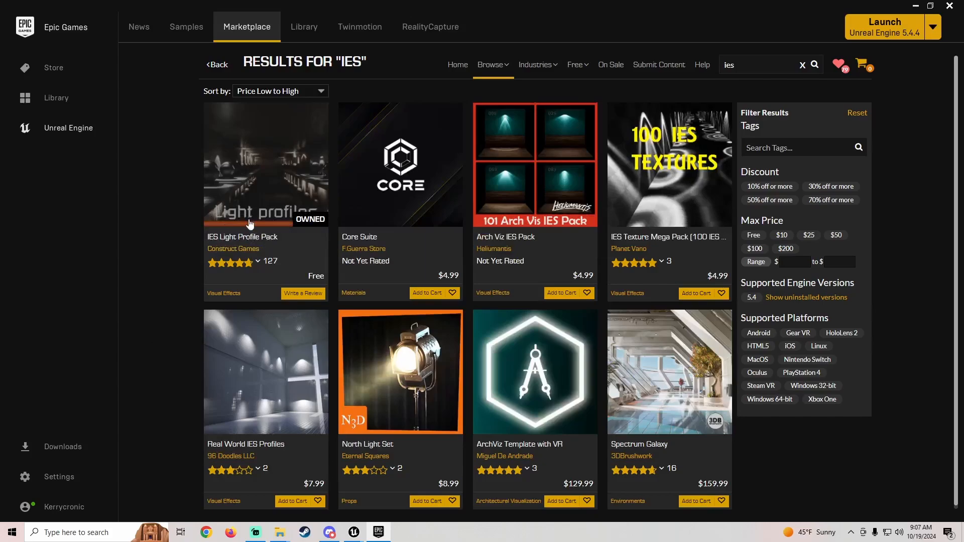
Step: Add the IES Light Profile Pack from the vault to the FlashlightTutorial project
{"action": "left_click", "coordinate": [305, 27]}
{"action": "scroll", "coordinate": [503, 351], "scroll_direction": "down", "scroll_amount": 1}
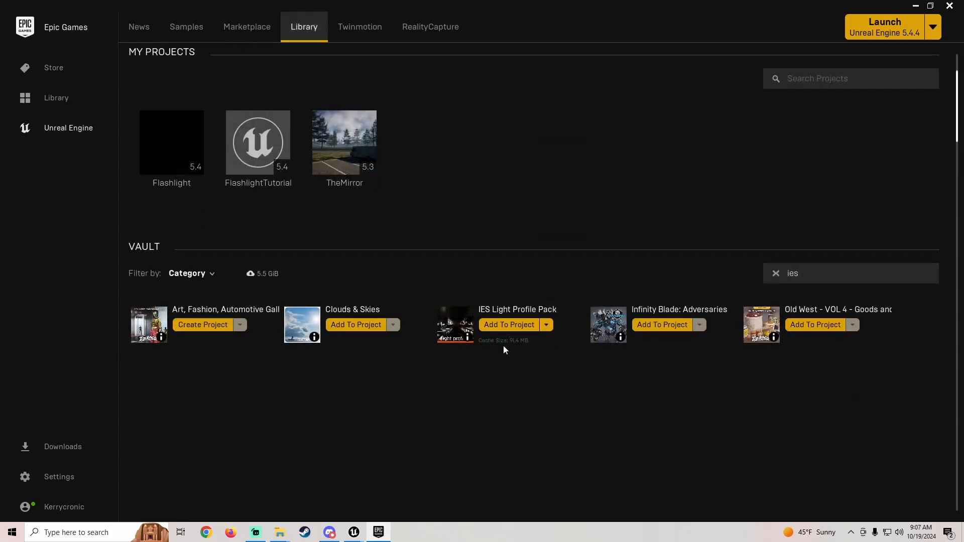
{"action": "left_click", "coordinate": [509, 326]}
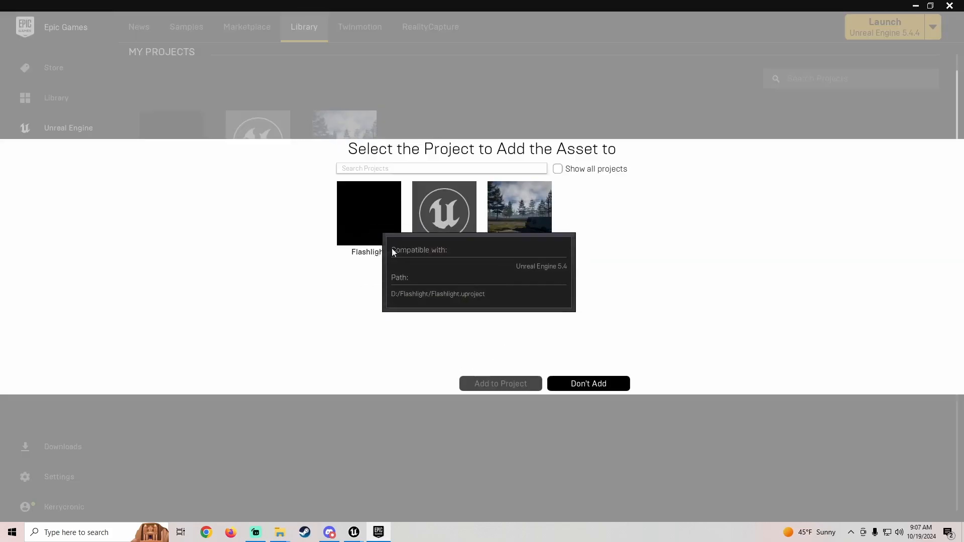
{"action": "left_click", "coordinate": [449, 232]}
{"action": "left_click", "coordinate": [483, 380]}
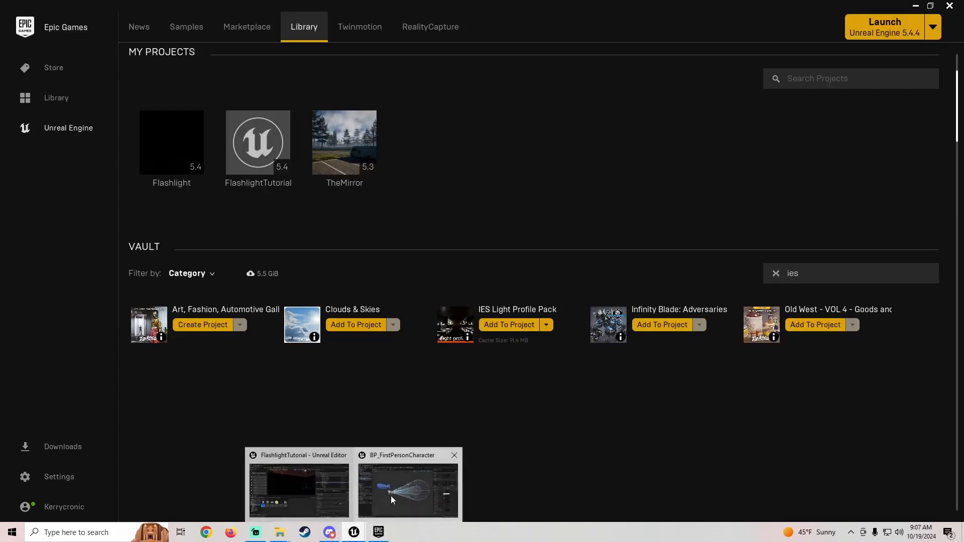
Step: Switch back to the Unreal Editor and browse the light profiles in LightProfilePack's Lighting/Profiles folder
{"action": "left_click", "coordinate": [390, 495]}
{"action": "left_click", "coordinate": [911, 6]}
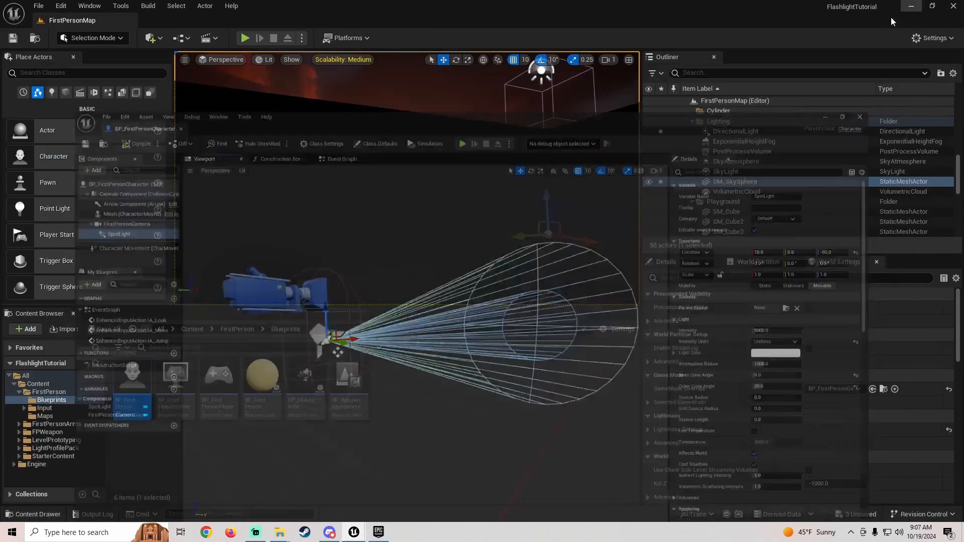
{"action": "left_click", "coordinate": [44, 448]}
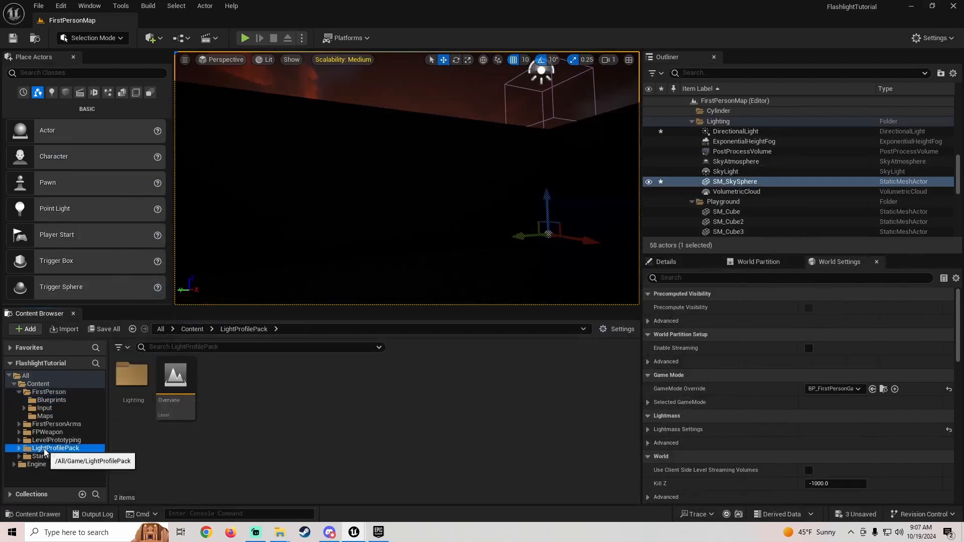
{"action": "double_click", "coordinate": [132, 376]}
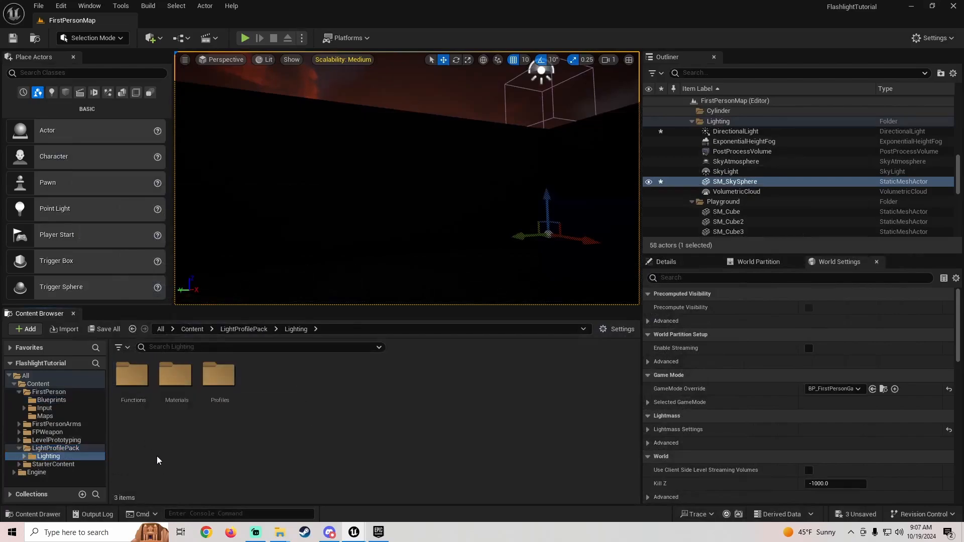
{"action": "double_click", "coordinate": [216, 418]}
{"action": "scroll", "coordinate": [375, 411], "scroll_direction": "down", "scroll_amount": 2}
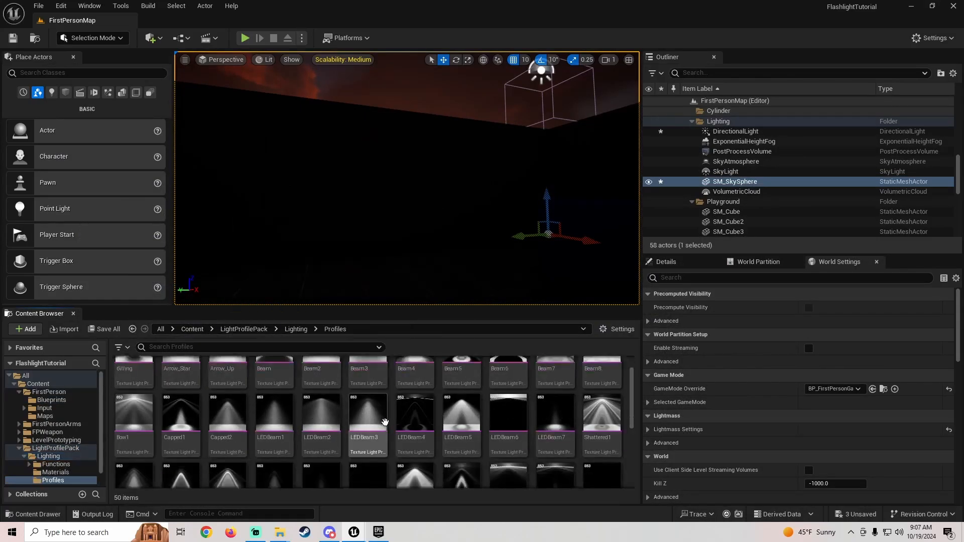
{"action": "scroll", "coordinate": [375, 411], "scroll_direction": "up", "scroll_amount": 1}
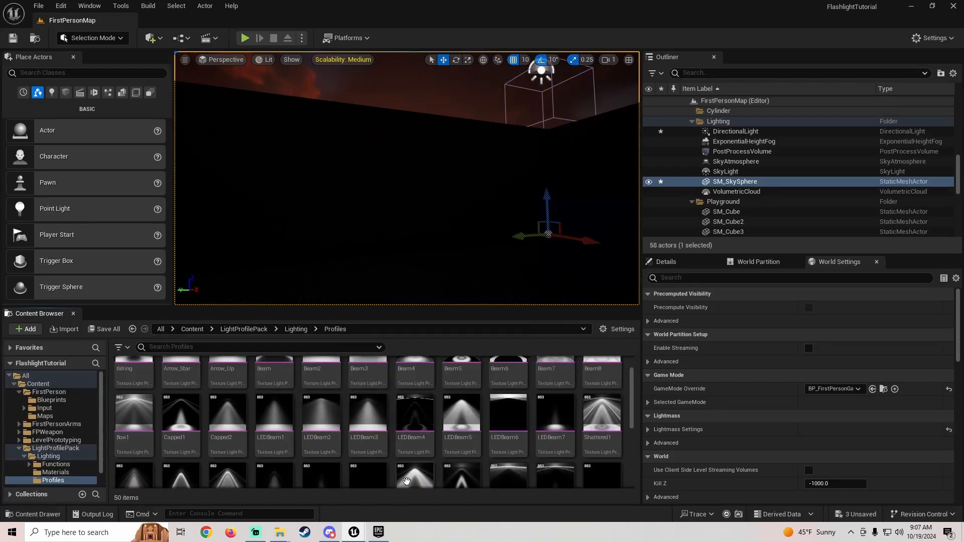
{"action": "left_click", "coordinate": [368, 417]}
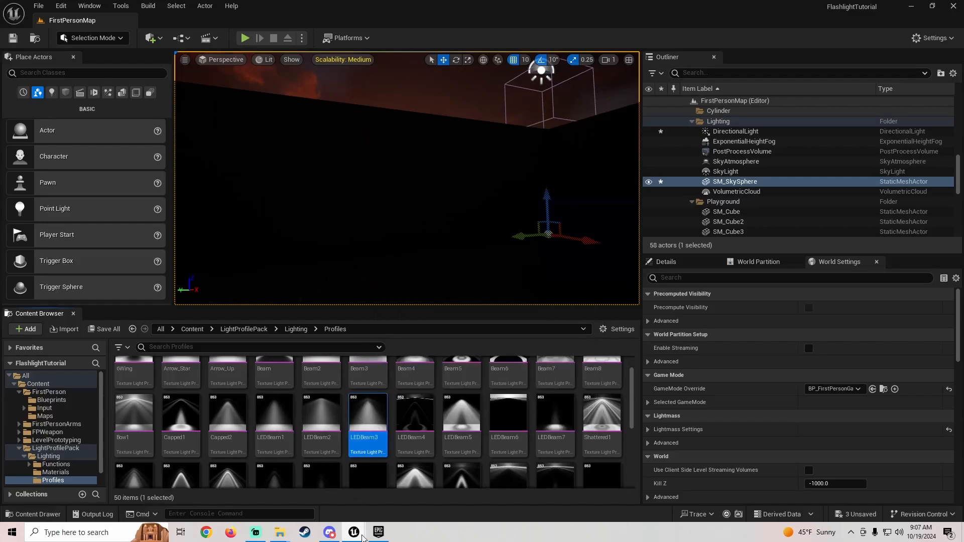
Step: Assign the LEDBeam2 profile as the SpotLight's IES texture in BP_FirstPersonCharacter and save the blueprint
{"action": "mouse_move", "coordinate": [354, 533]}
{"action": "left_click", "coordinate": [409, 484]}
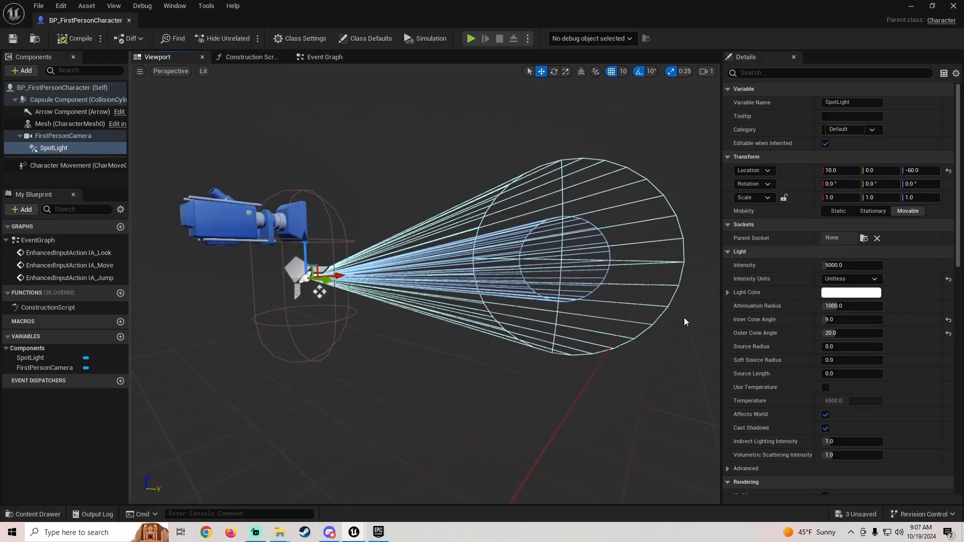
{"action": "scroll", "coordinate": [794, 266], "scroll_direction": "down", "scroll_amount": 10}
{"action": "scroll", "coordinate": [782, 286], "scroll_direction": "down", "scroll_amount": 5}
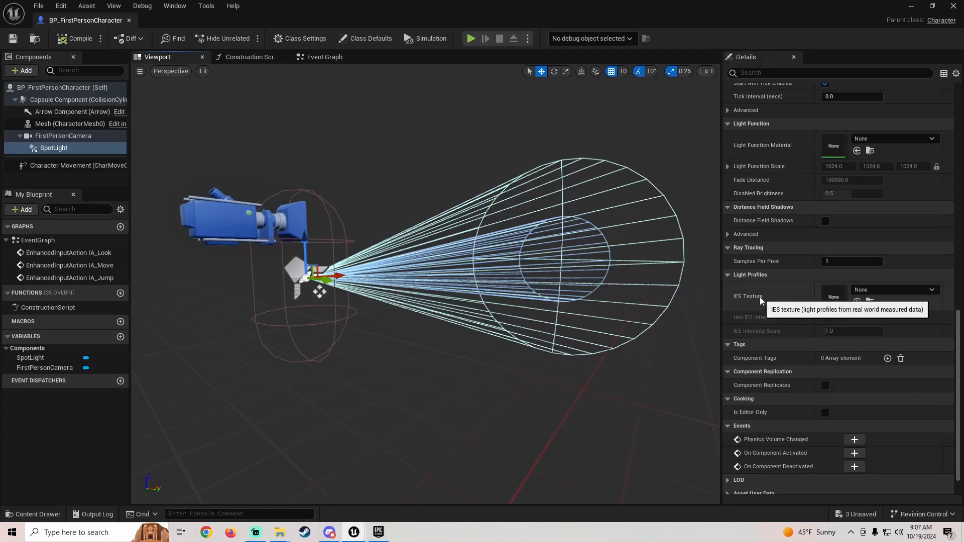
{"action": "left_click", "coordinate": [932, 6]}
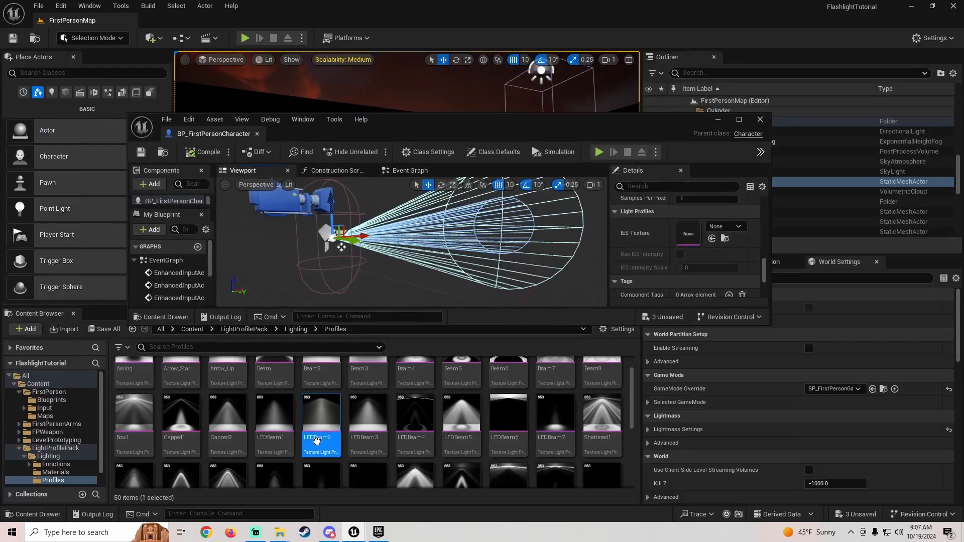
{"action": "left_click_drag", "start_coordinate": [321, 413], "coordinate": [684, 235]}
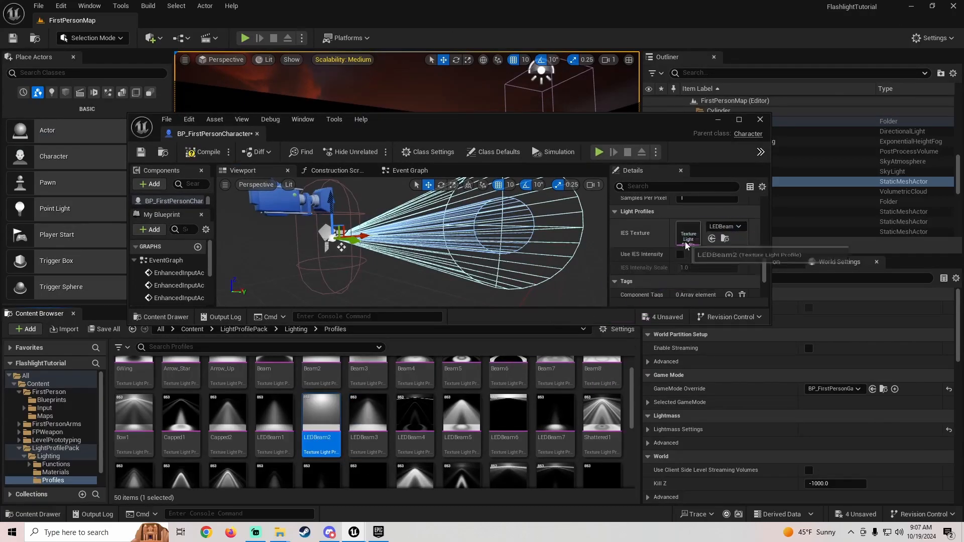
{"action": "left_click", "coordinate": [141, 152]}
Step: Play-test the level to examine the flashlight's beam with the LEDBeam2 profile
{"action": "left_click", "coordinate": [718, 120]}
{"action": "left_click", "coordinate": [245, 38]}
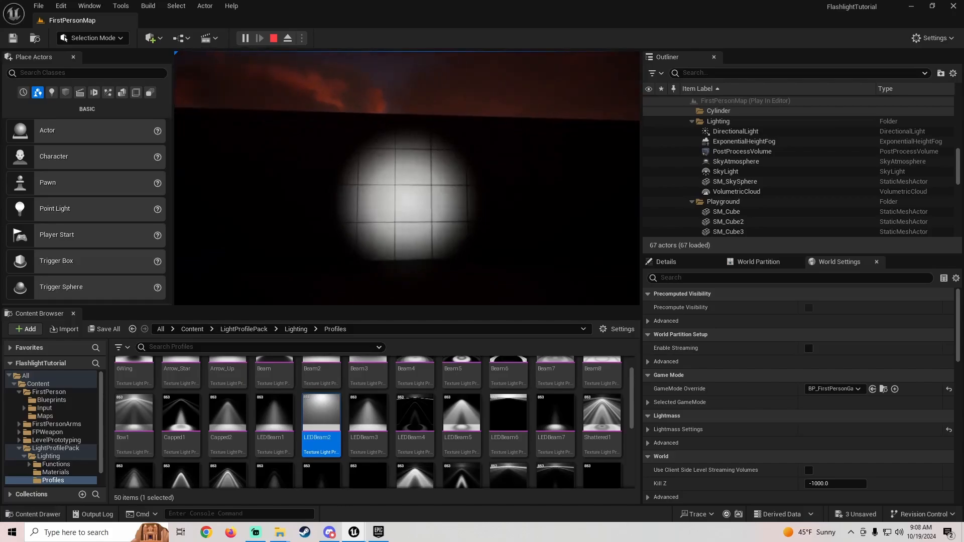
{"action": "key", "text": "Escape"}
Step: Reset the SpotLight's IES texture to None and play-test the level to compare the beam without a profile
{"action": "mouse_move", "coordinate": [354, 531]}
{"action": "left_click", "coordinate": [395, 508]}
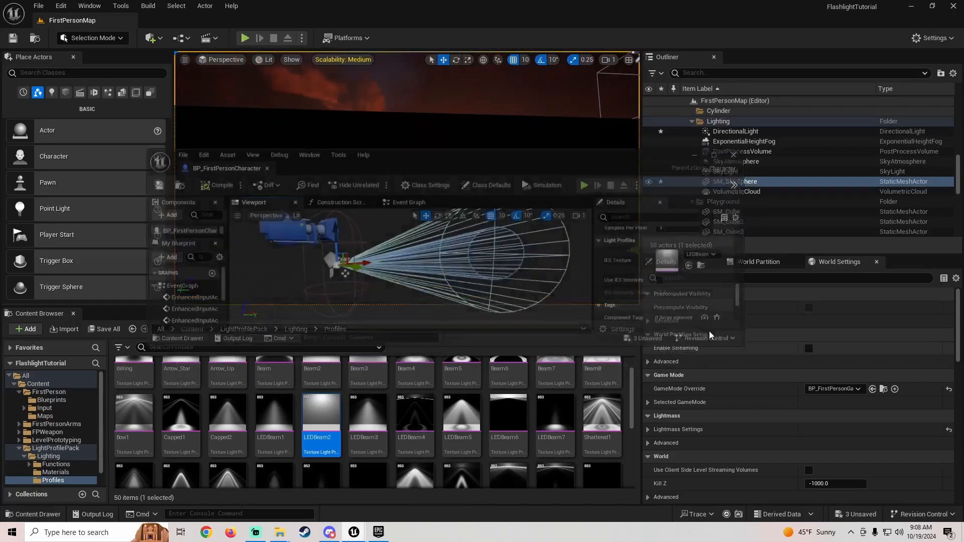
{"action": "left_click", "coordinate": [754, 233]}
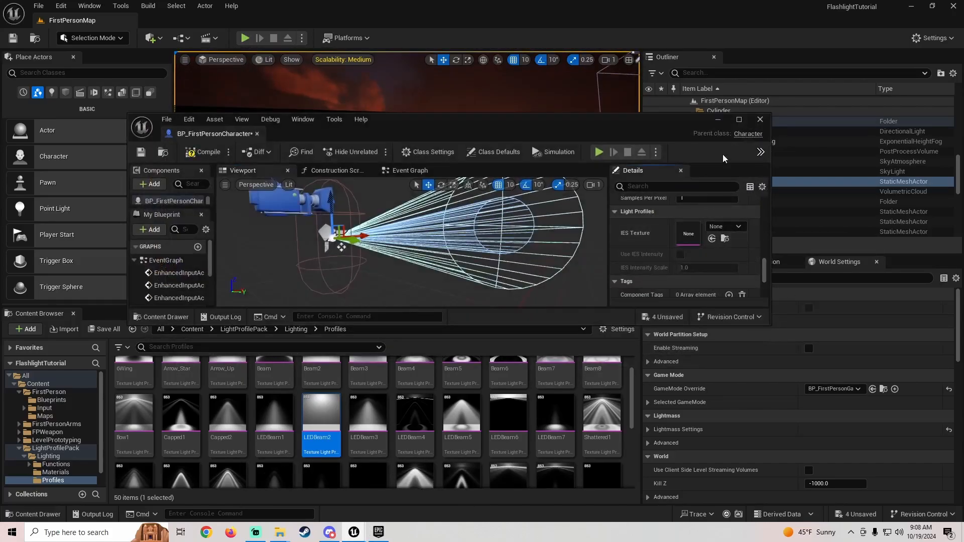
{"action": "left_click", "coordinate": [718, 122]}
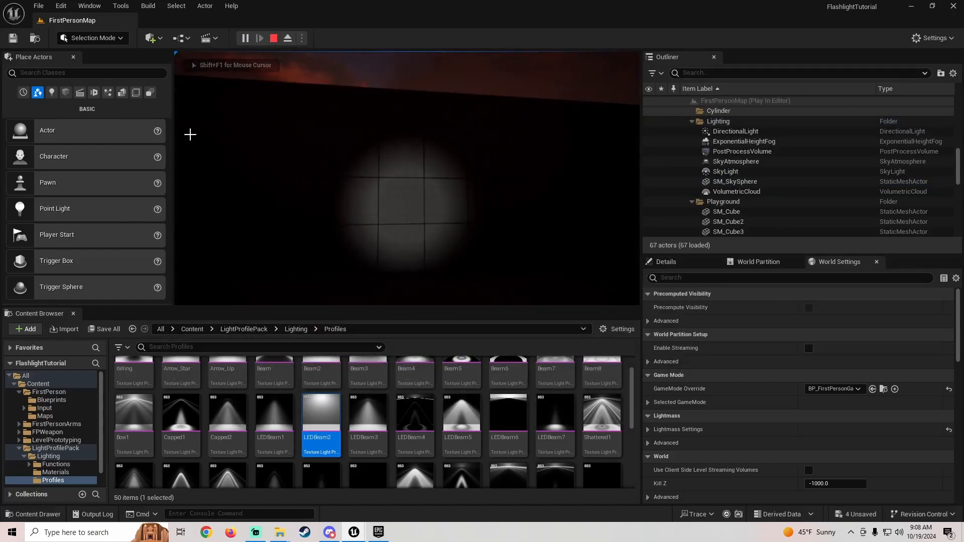
{"action": "key", "text": "Escape"}
{"action": "scroll", "coordinate": [496, 370], "scroll_direction": "up", "scroll_amount": 1}
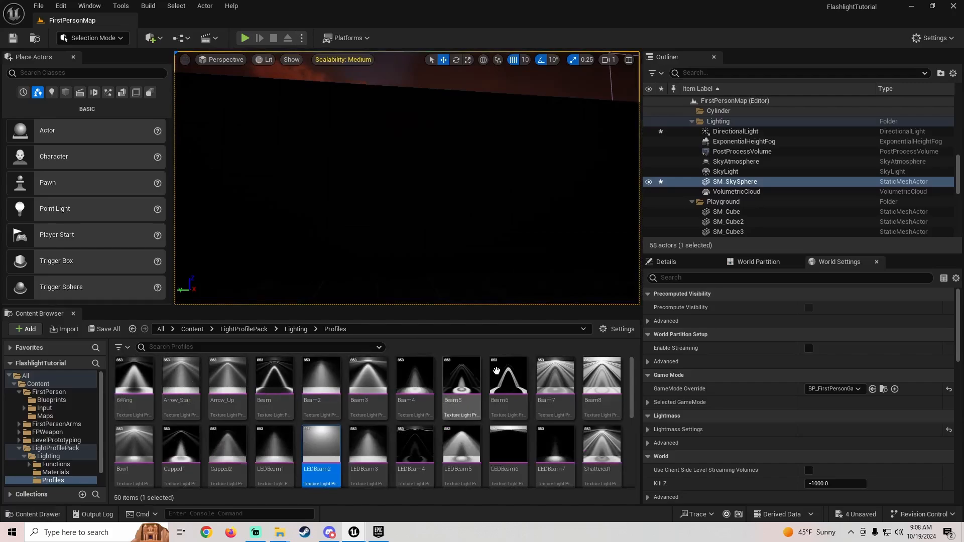
Step: Browse the light profiles and reassign LEDBeam2 as the SpotLight's IES texture in BP_FirstPersonCharacter
{"action": "scroll", "coordinate": [555, 402], "scroll_direction": "down", "scroll_amount": 3}
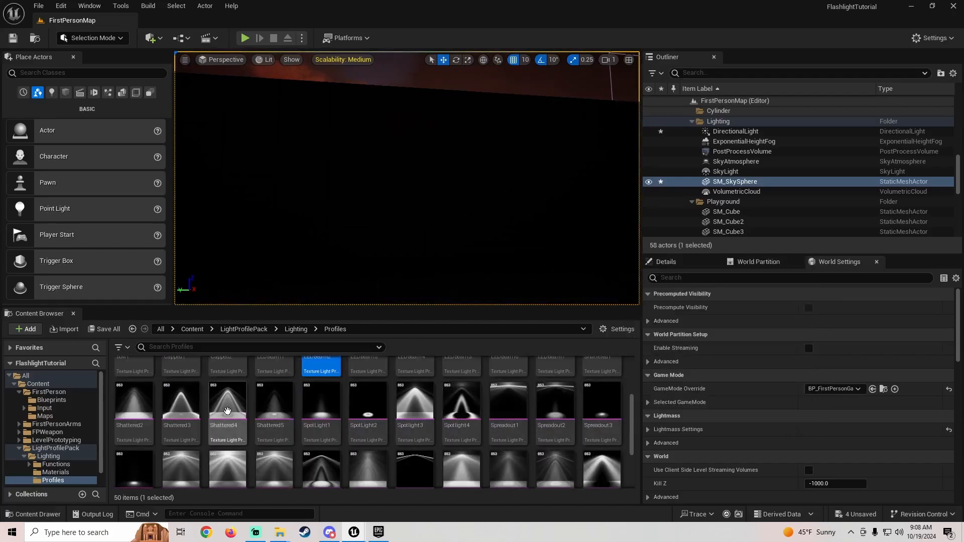
{"action": "scroll", "coordinate": [228, 411], "scroll_direction": "up", "scroll_amount": 2}
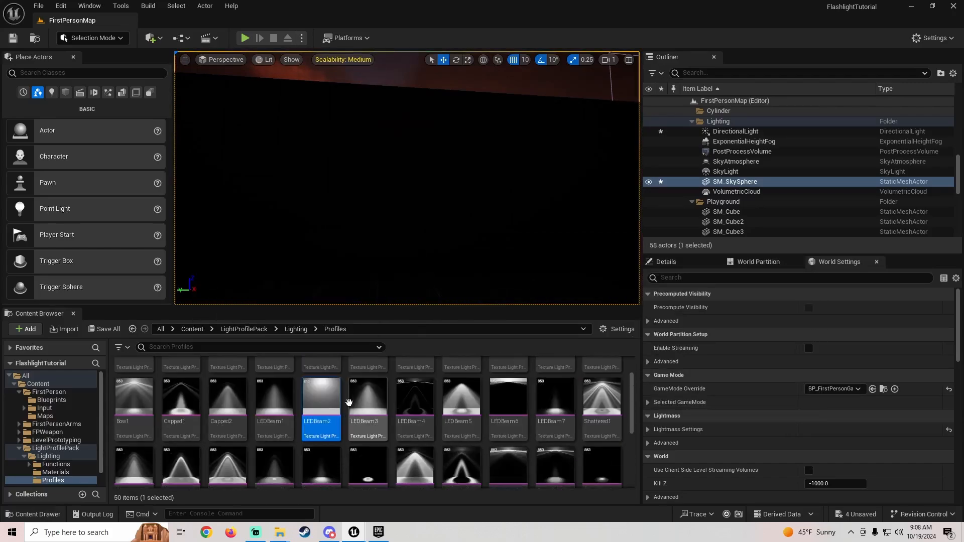
{"action": "mouse_move", "coordinate": [354, 532]}
{"action": "left_click", "coordinate": [414, 494]}
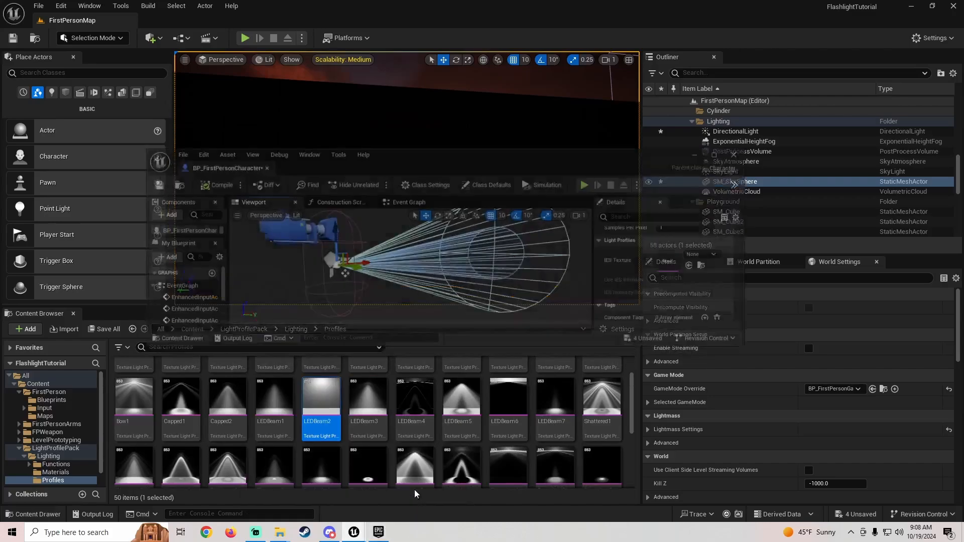
{"action": "left_click_drag", "start_coordinate": [321, 399], "coordinate": [687, 233]}
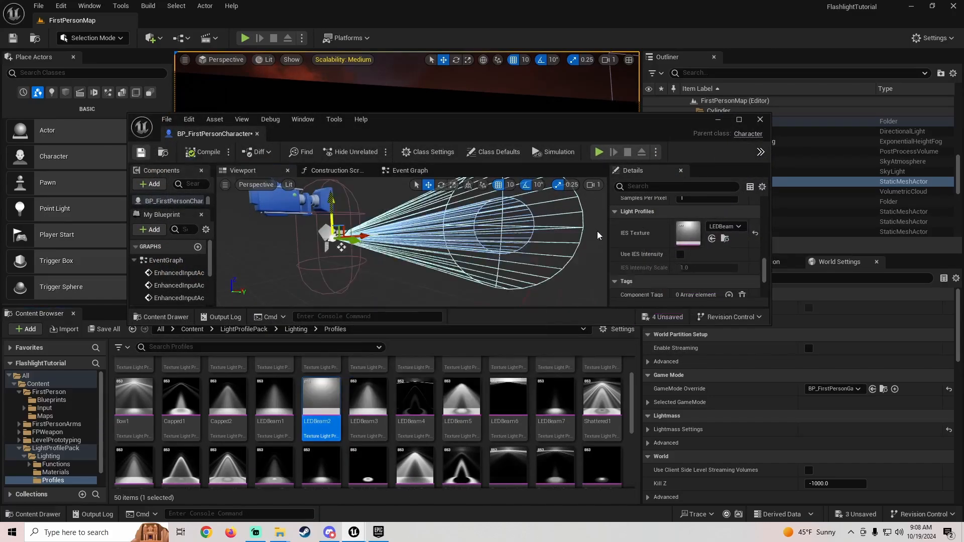
{"action": "left_click", "coordinate": [718, 120]}
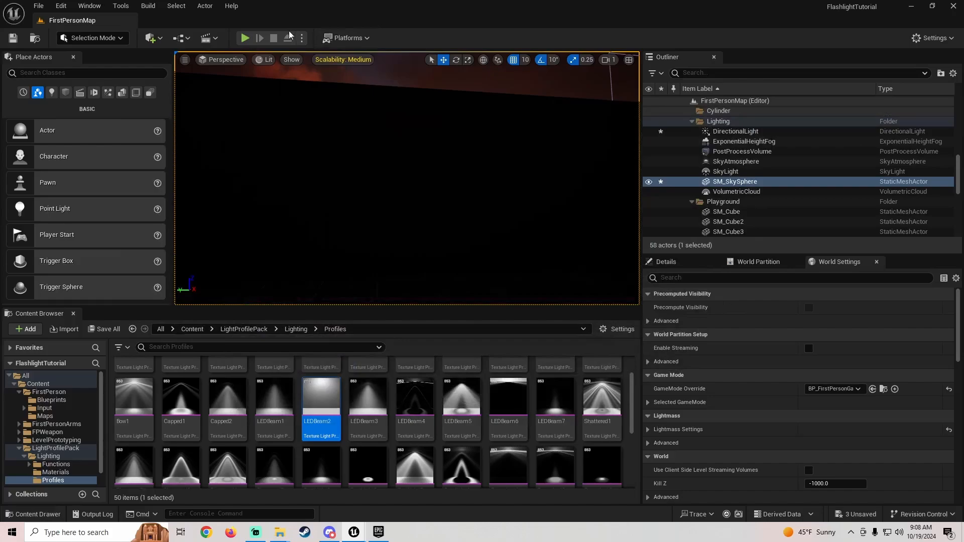
Step: Play-test the level full screen, walking around to examine the flashlight's beam on walls, floor and cubes with the LEDBeam2 profile restored
{"action": "left_click", "coordinate": [243, 38]}
{"action": "key", "text": "F11"}
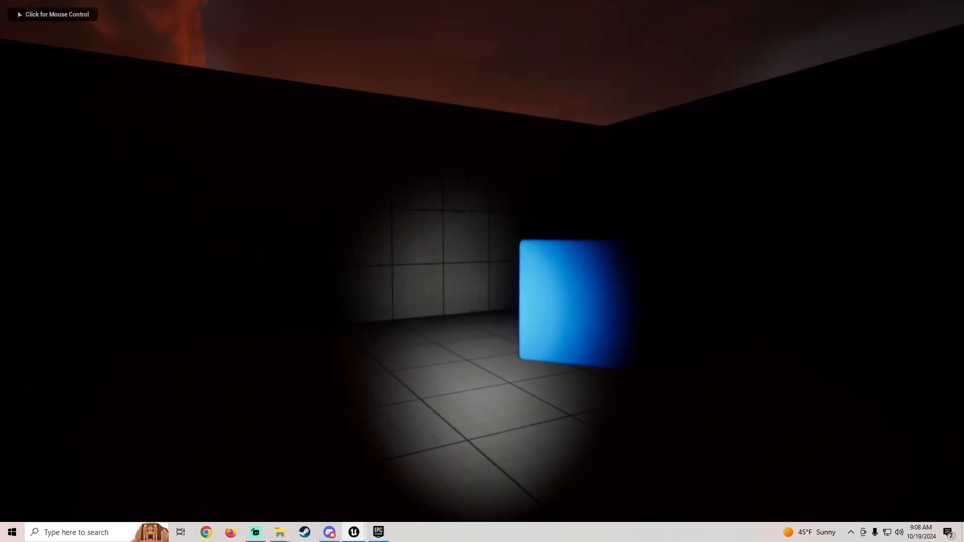
{"action": "left_click", "coordinate": [482, 271]}
{"action": "key", "text": "w"}
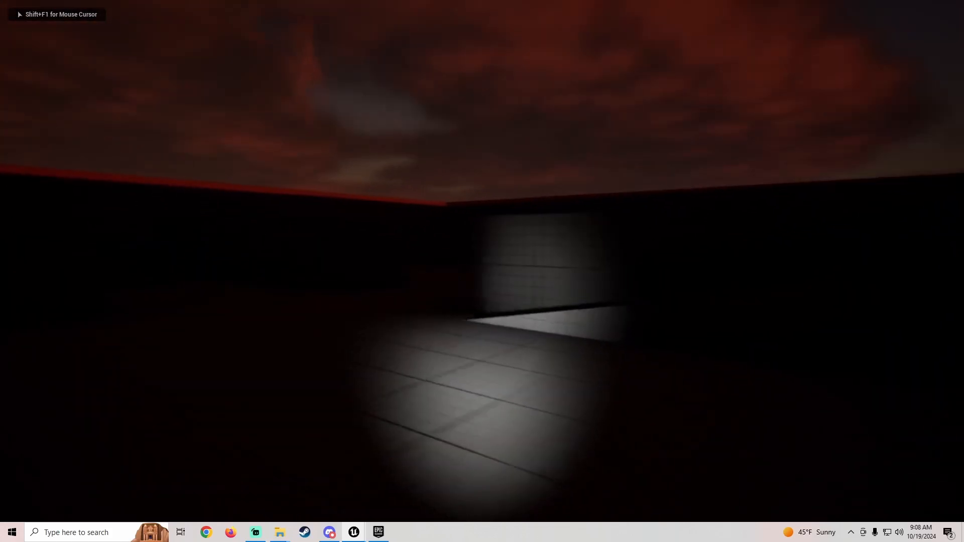
{"action": "key", "text": "w"}
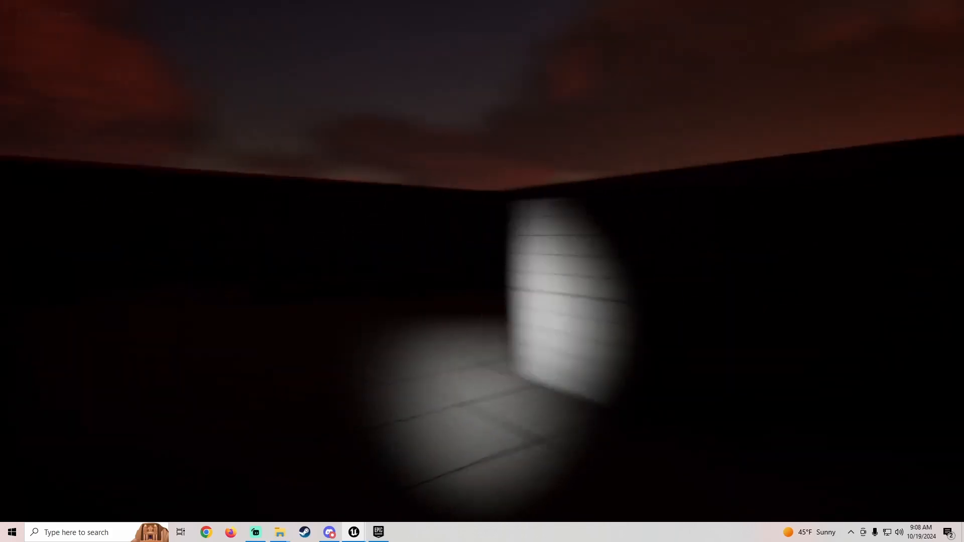
{"action": "key", "text": "w"}
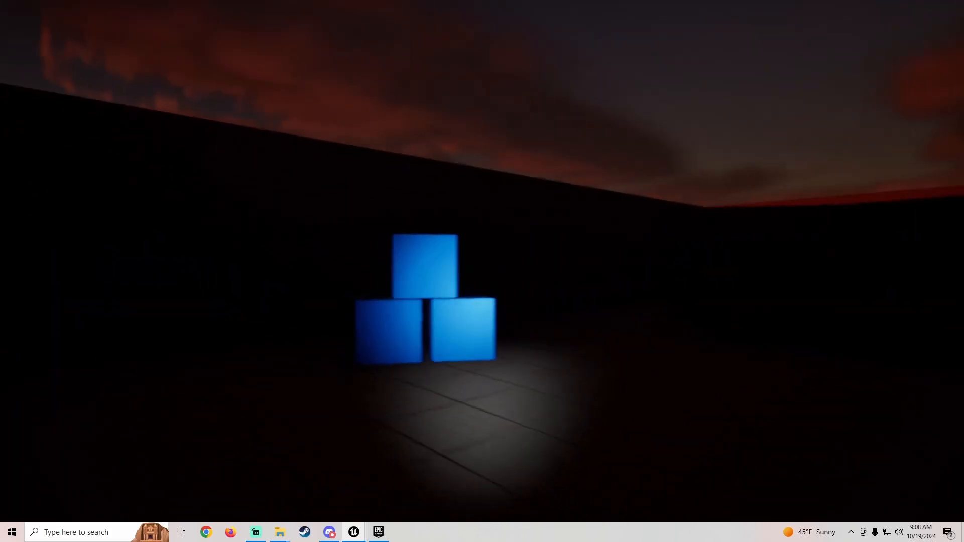
{"action": "key", "text": "w"}
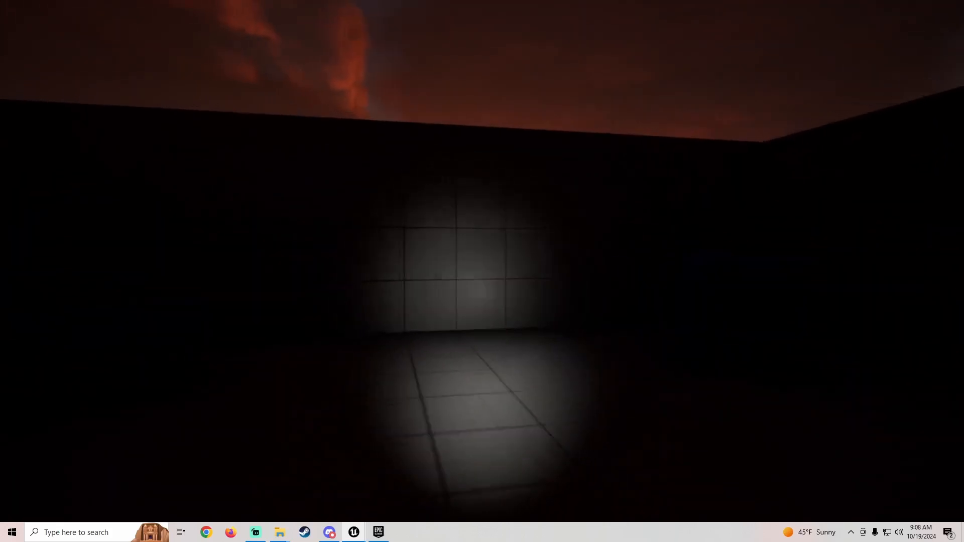
{"action": "key", "text": "w"}
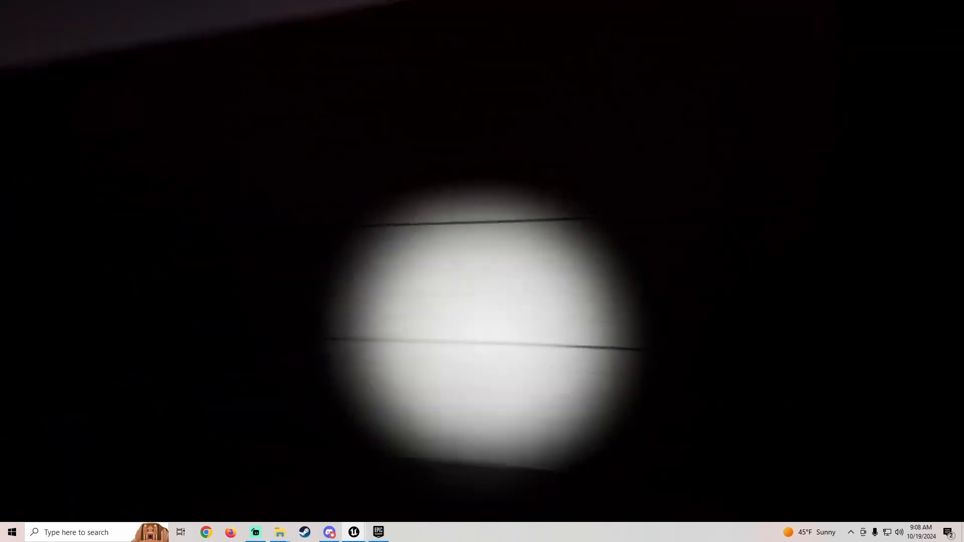
{"action": "key", "text": "w"}
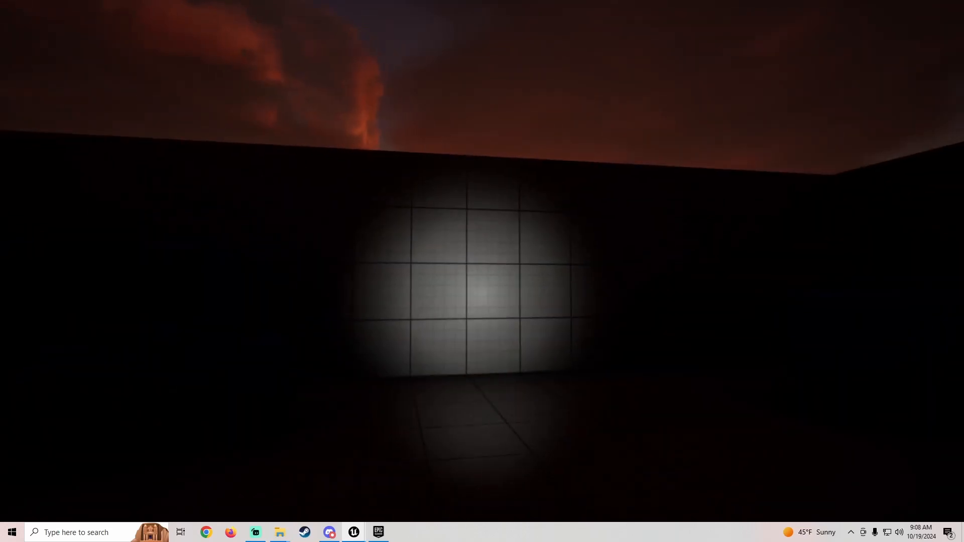
{"action": "key", "text": "Escape"}
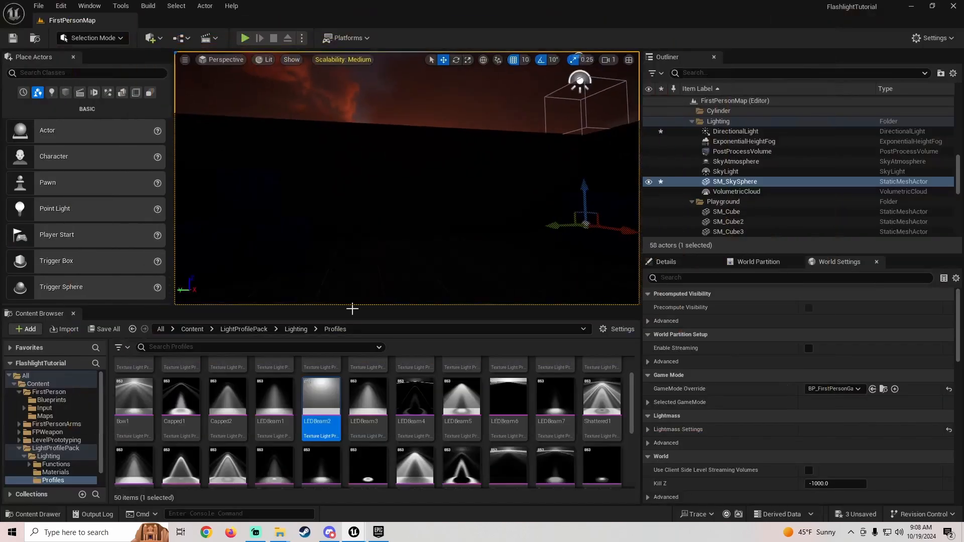
Step: Duplicate the IA_Jump input action in FirstPerson/Input/Actions and name the copy IA_Flashlight
{"action": "left_click", "coordinate": [20, 449]}
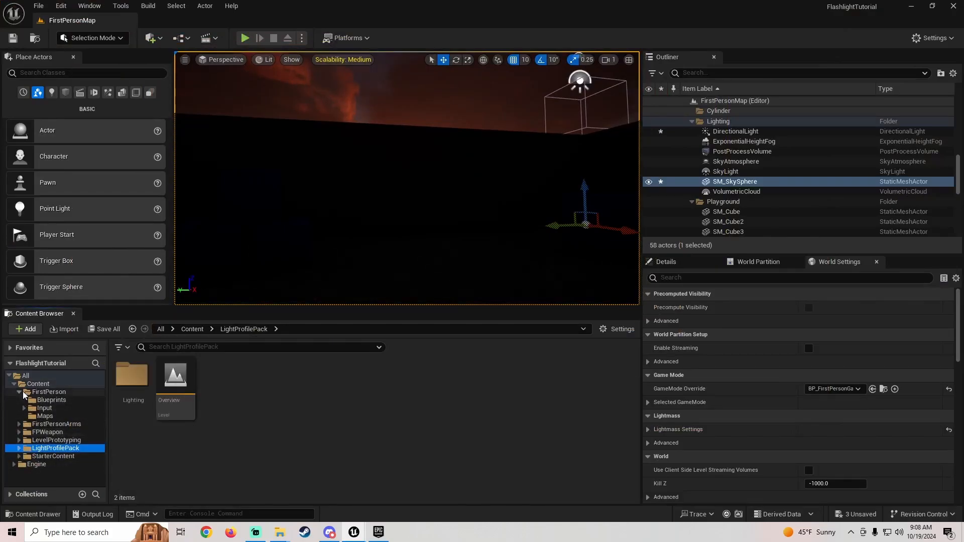
{"action": "left_click", "coordinate": [44, 407]}
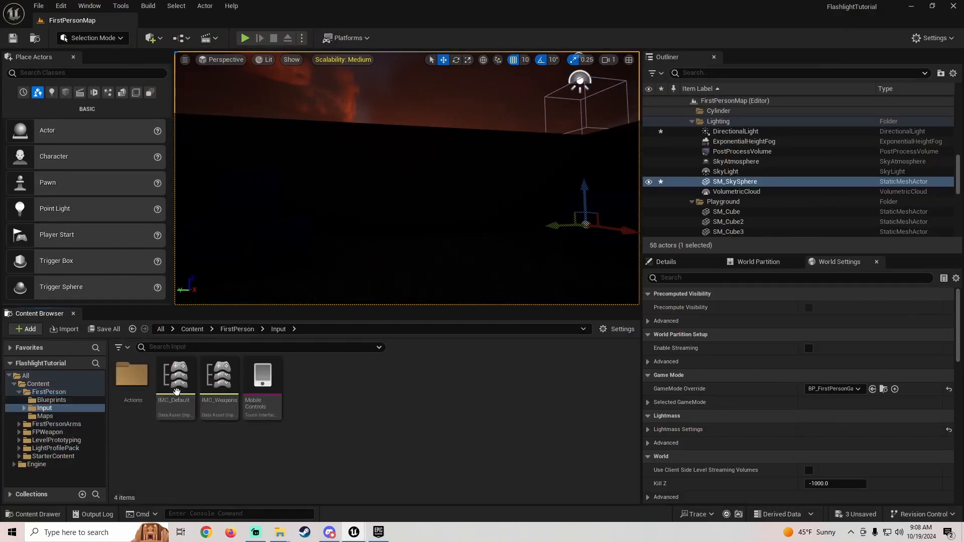
{"action": "double_click", "coordinate": [131, 376]}
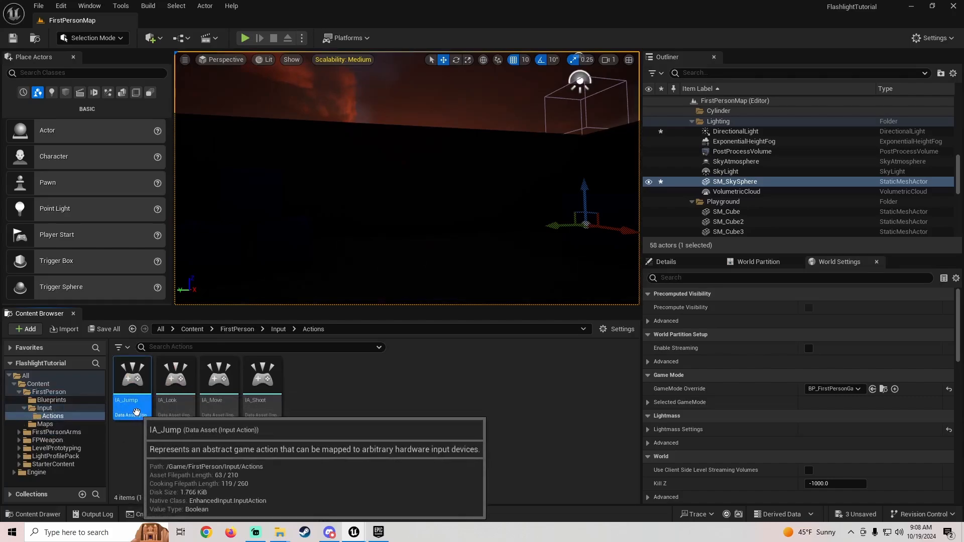
{"action": "right_click", "coordinate": [127, 409]}
{"action": "left_click", "coordinate": [196, 234]}
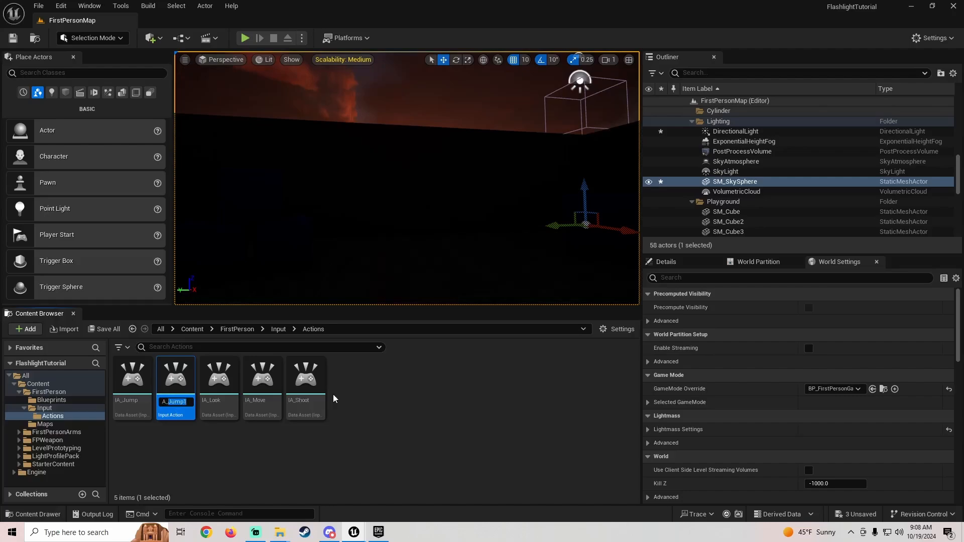
{"action": "type", "text": "IA_Flashl"}
{"action": "type", "text": "ig"}
{"action": "type", "text": "ht"}
{"action": "key", "text": "Return"}
Step: Open IMC_Default from the Input folder and add a mapping for the IA_Flashlight action
{"action": "left_click", "coordinate": [278, 329]}
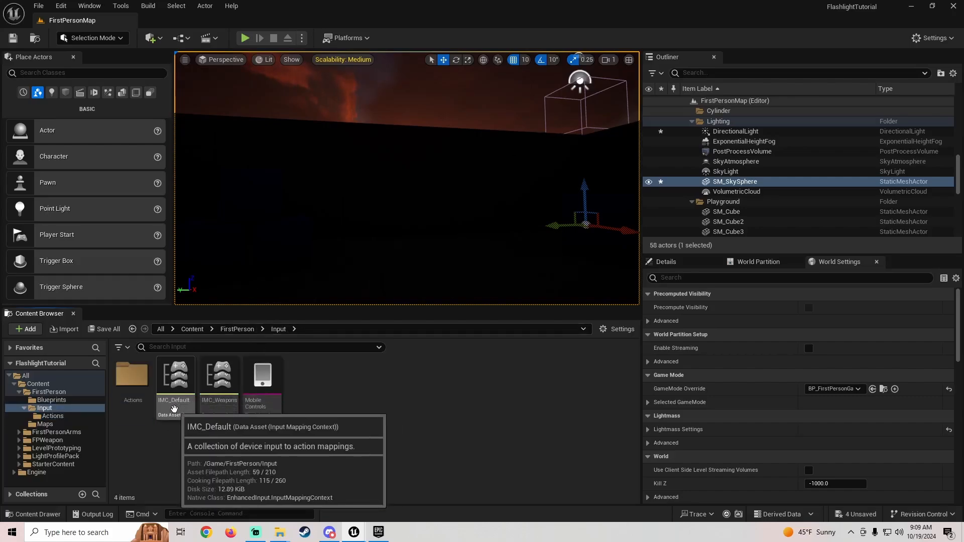
{"action": "double_click", "coordinate": [172, 382]}
{"action": "left_click", "coordinate": [135, 216]}
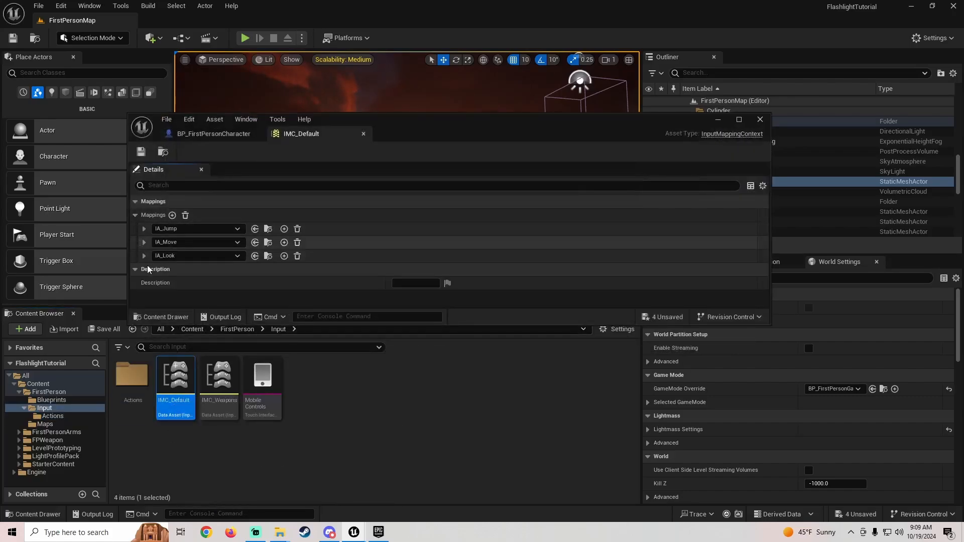
{"action": "left_click", "coordinate": [172, 215]}
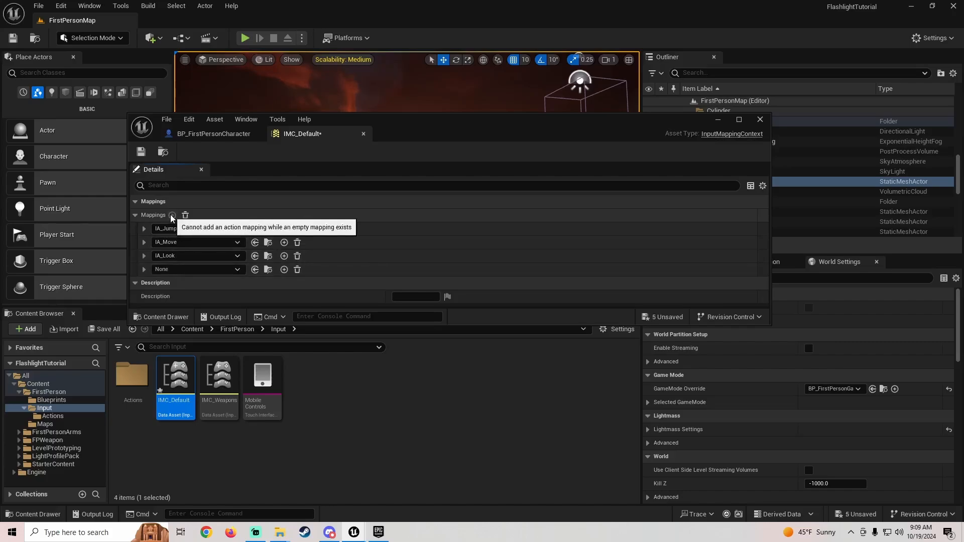
{"action": "left_click", "coordinate": [738, 119]}
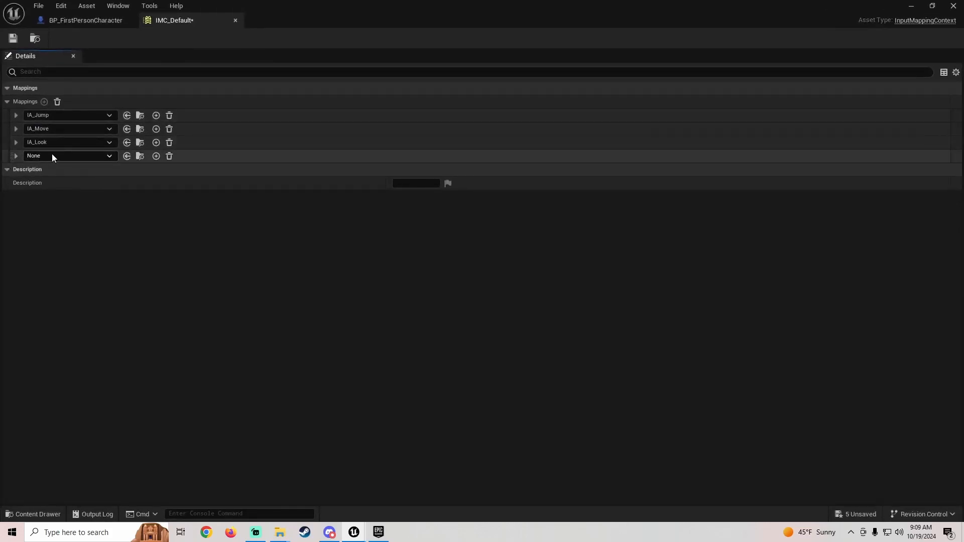
{"action": "left_click", "coordinate": [52, 156]}
{"action": "left_click", "coordinate": [88, 264]}
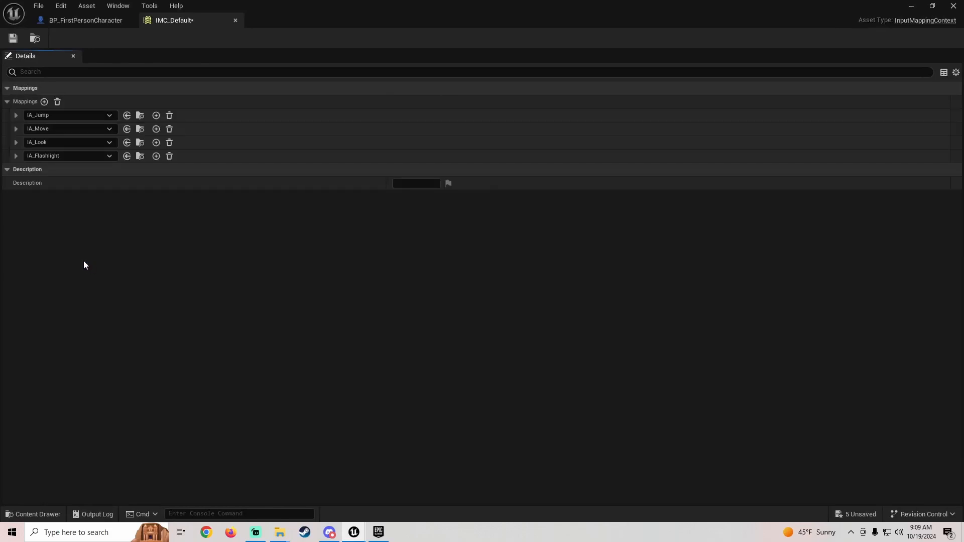
Step: Bind the IA_Flashlight mapping to Left Mouse Button, then save and close IMC_Default
{"action": "left_click", "coordinate": [17, 156]}
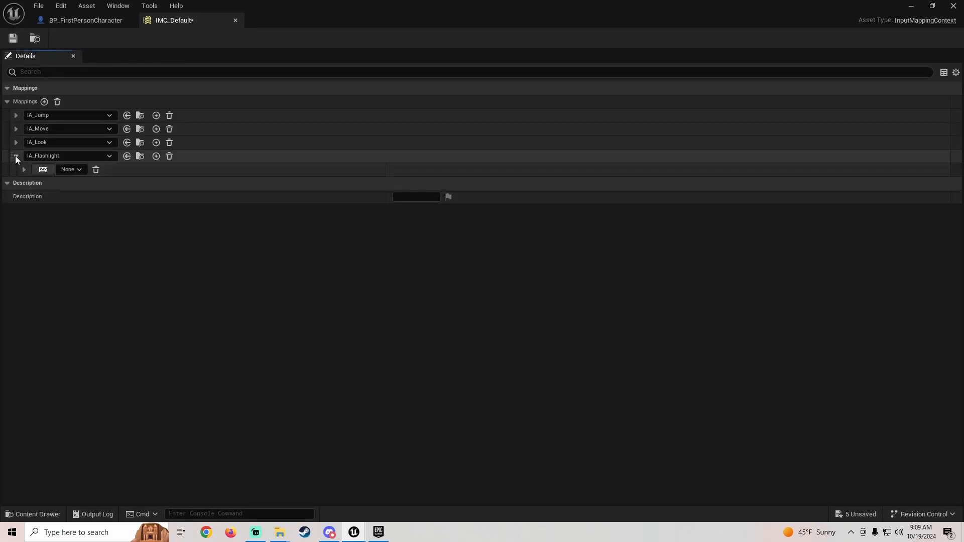
{"action": "left_click", "coordinate": [43, 170]}
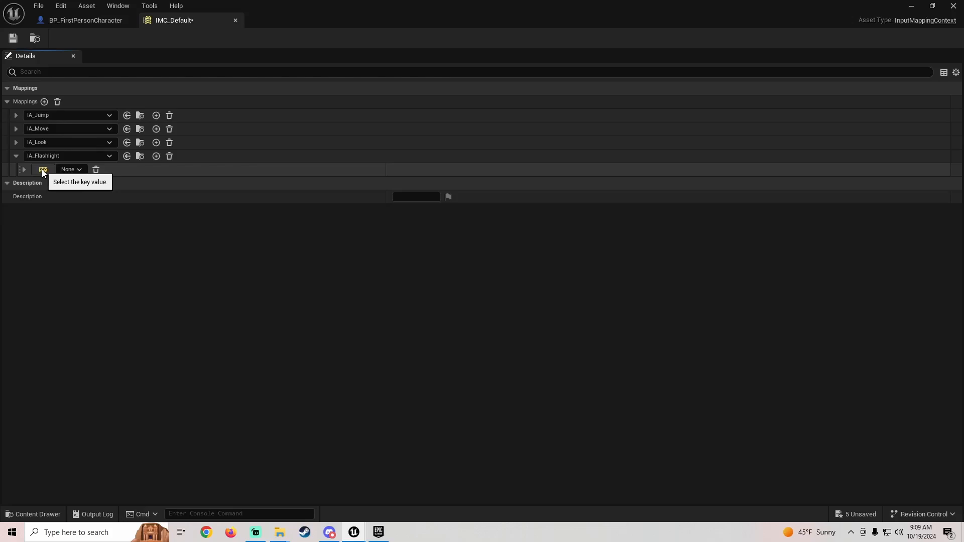
{"action": "left_click", "coordinate": [13, 38]}
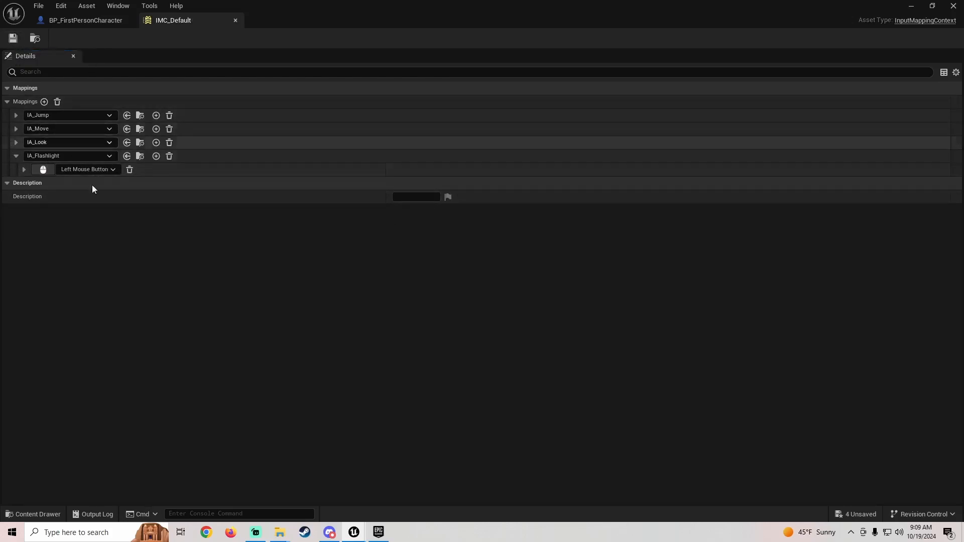
{"action": "left_click", "coordinate": [235, 20]}
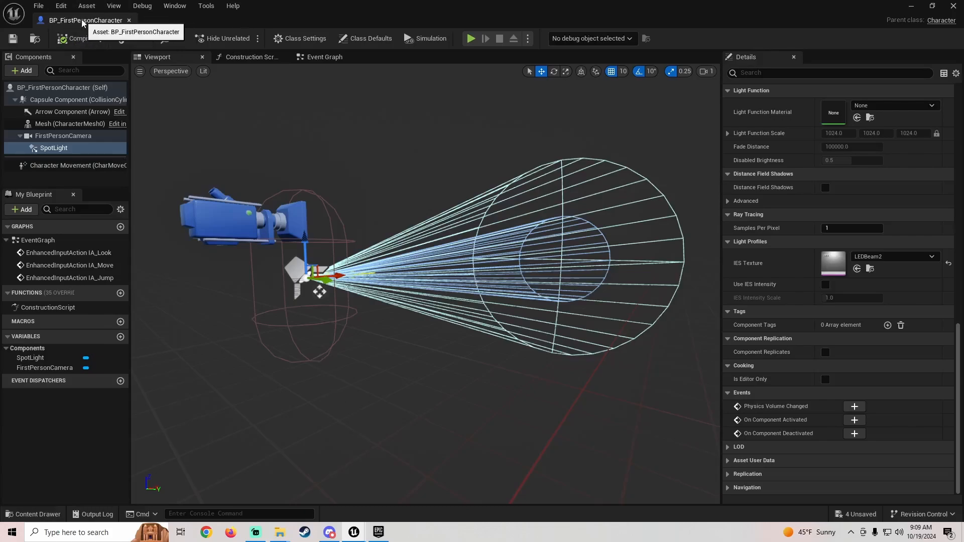
Step: Add a SpotLight component reference in empty space below the jump input section of BP_FirstPersonCharacter's Event Graph
{"action": "left_click", "coordinate": [322, 58]}
{"action": "scroll", "coordinate": [378, 303], "scroll_direction": "up", "scroll_amount": 3}
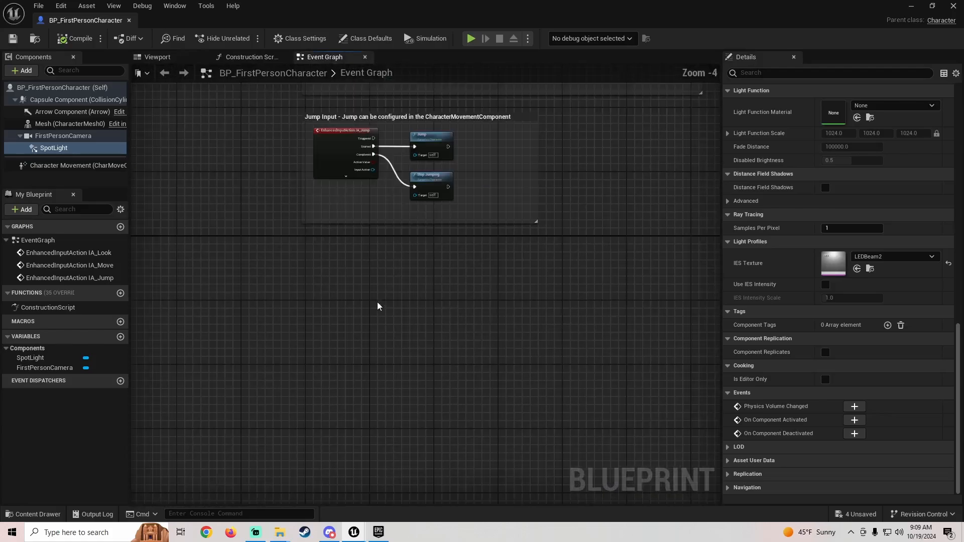
{"action": "right_click_drag", "start_coordinate": [378, 302], "coordinate": [398, 244]}
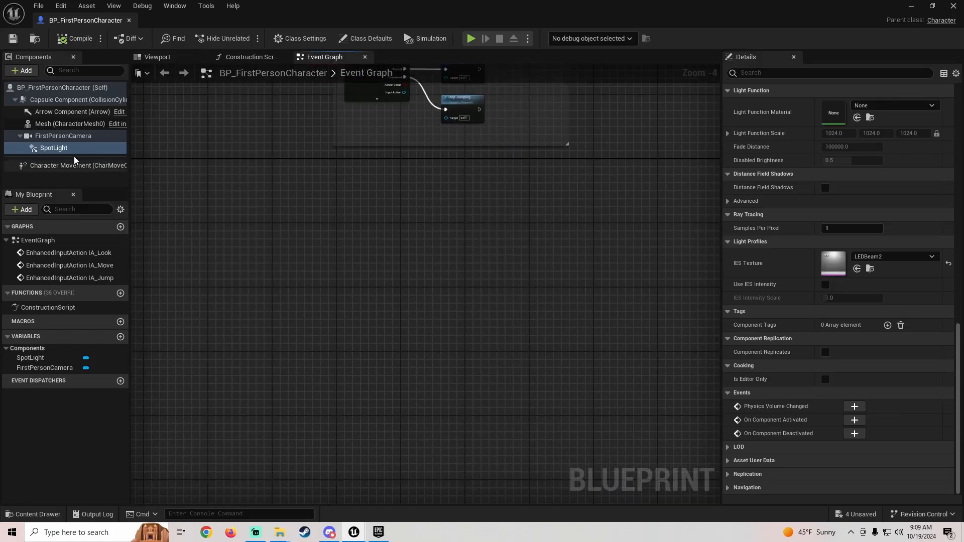
{"action": "left_click_drag", "start_coordinate": [54, 147], "coordinate": [372, 300]}
{"action": "scroll", "coordinate": [366, 241], "scroll_direction": "up", "scroll_amount": 2}
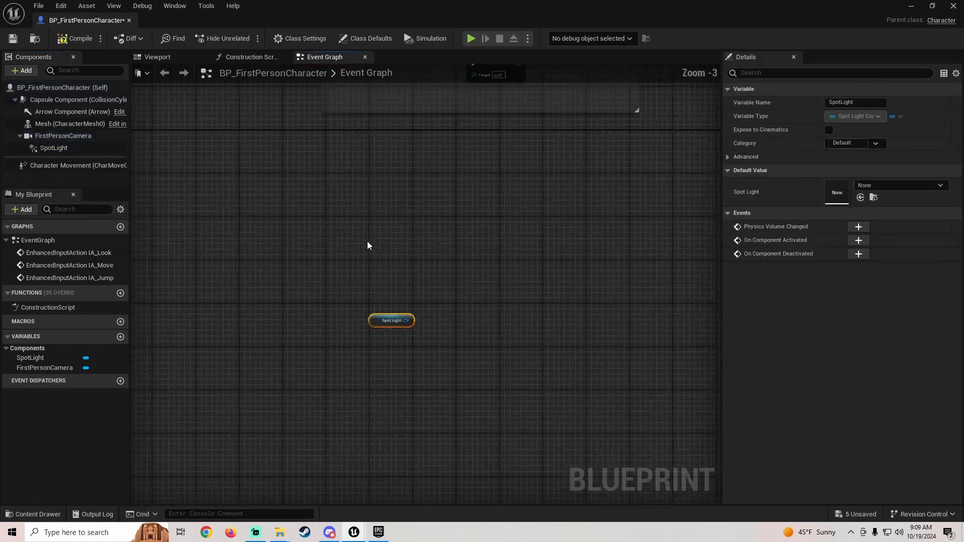
Step: Add the EnhancedInputAction IA_Flashlight event, expand all its execution pins, and place the Spot Light node below it
{"action": "right_click", "coordinate": [373, 239]}
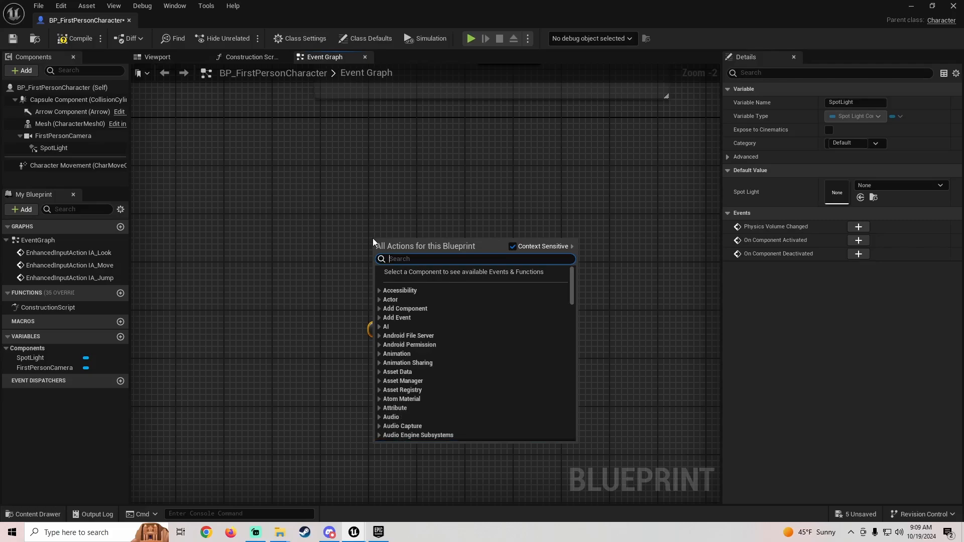
{"action": "type", "text": "flashl"}
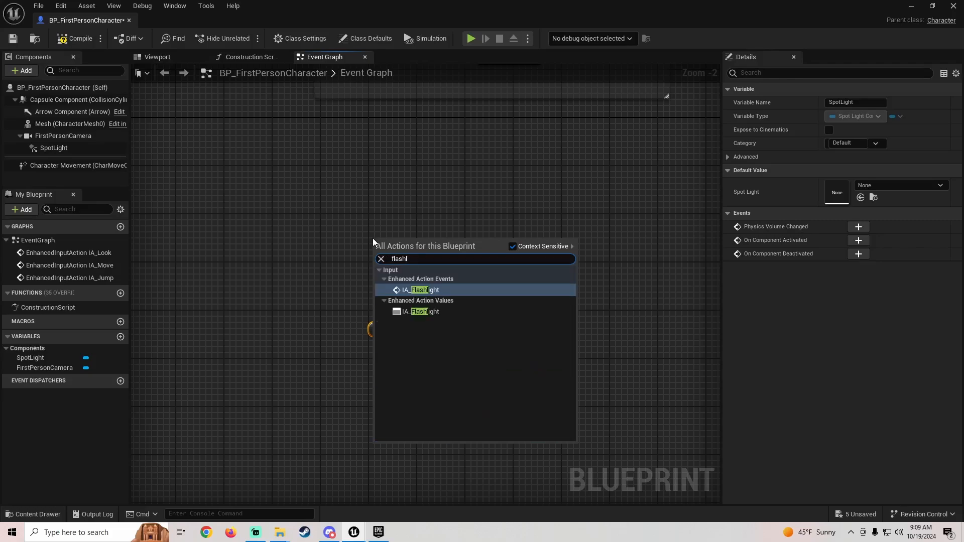
{"action": "left_click", "coordinate": [421, 291]}
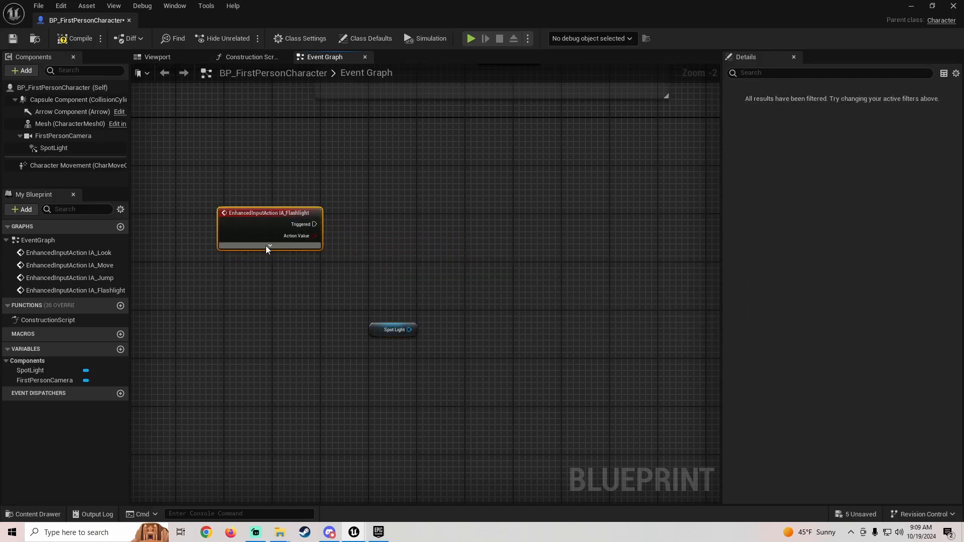
{"action": "left_click", "coordinate": [269, 246]}
{"action": "left_click_drag", "start_coordinate": [374, 335], "coordinate": [370, 373]}
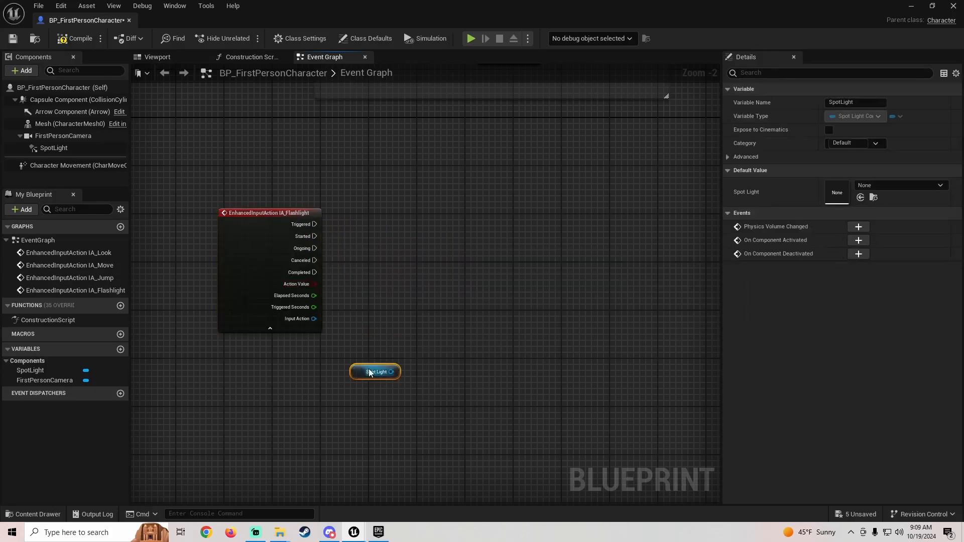
Step: Add a Flip Flop node beside the IA_Flashlight event and feed it from the event's Started pin
{"action": "right_click", "coordinate": [396, 246]}
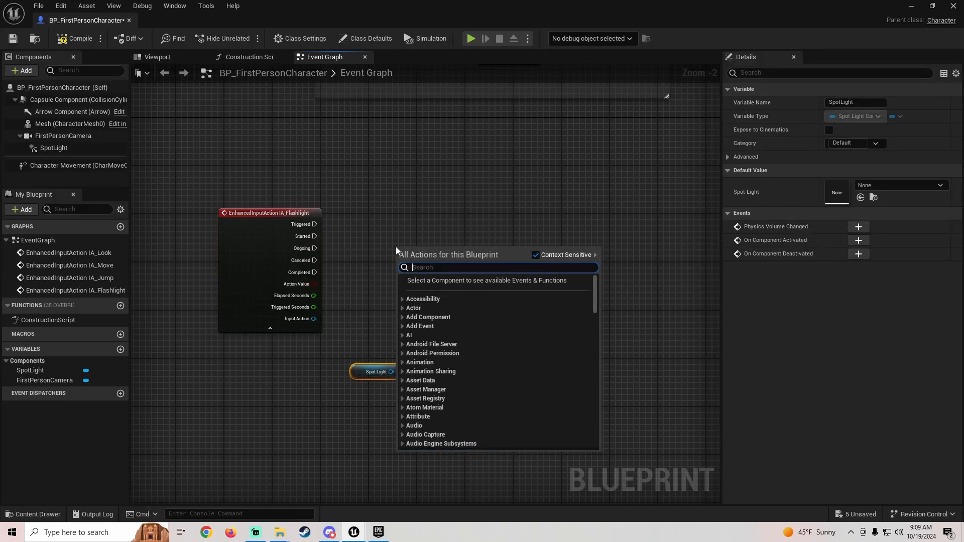
{"action": "type", "text": "flipflop"}
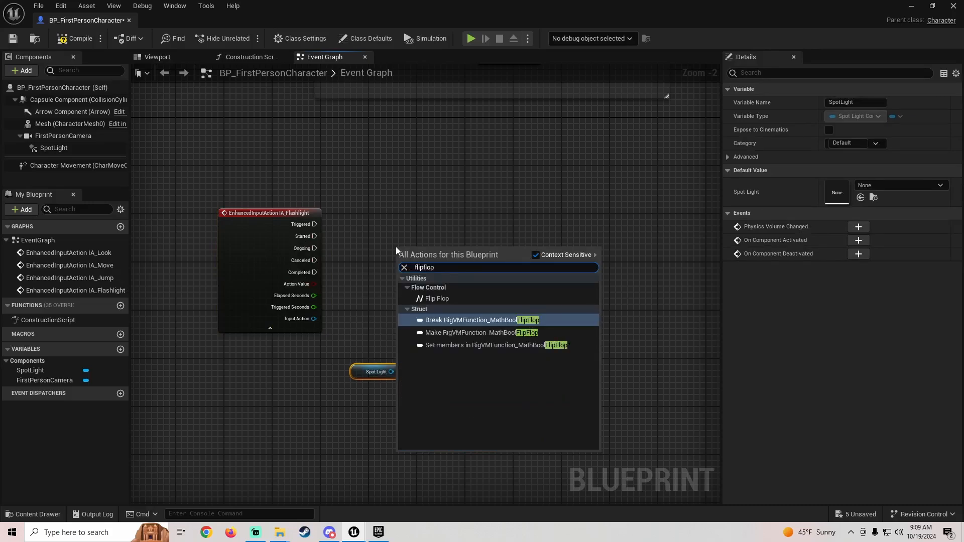
{"action": "left_click", "coordinate": [449, 300]}
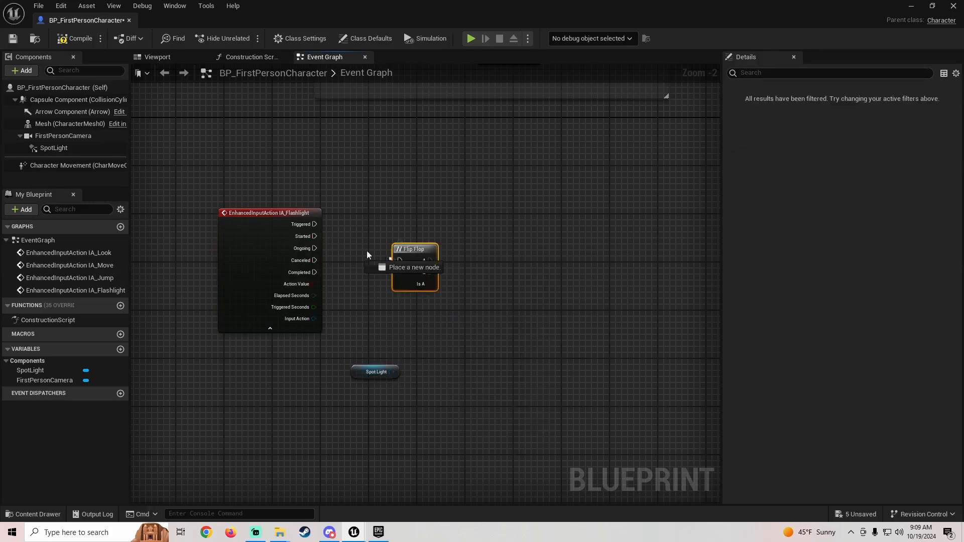
{"action": "left_click_drag", "start_coordinate": [316, 236], "coordinate": [316, 236]}
{"action": "left_click_drag", "start_coordinate": [399, 252], "coordinate": [370, 227]}
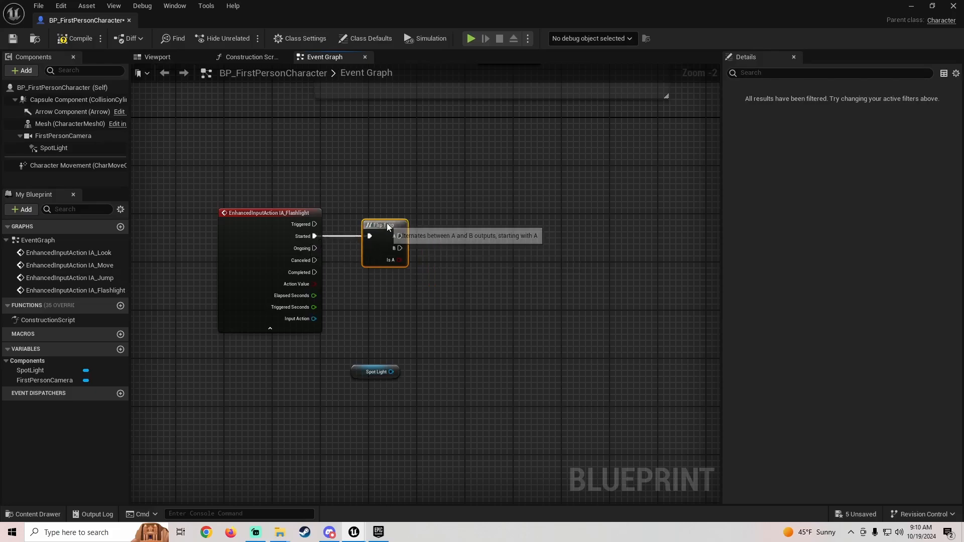
{"action": "right_click_drag", "start_coordinate": [431, 239], "coordinate": [466, 284]}
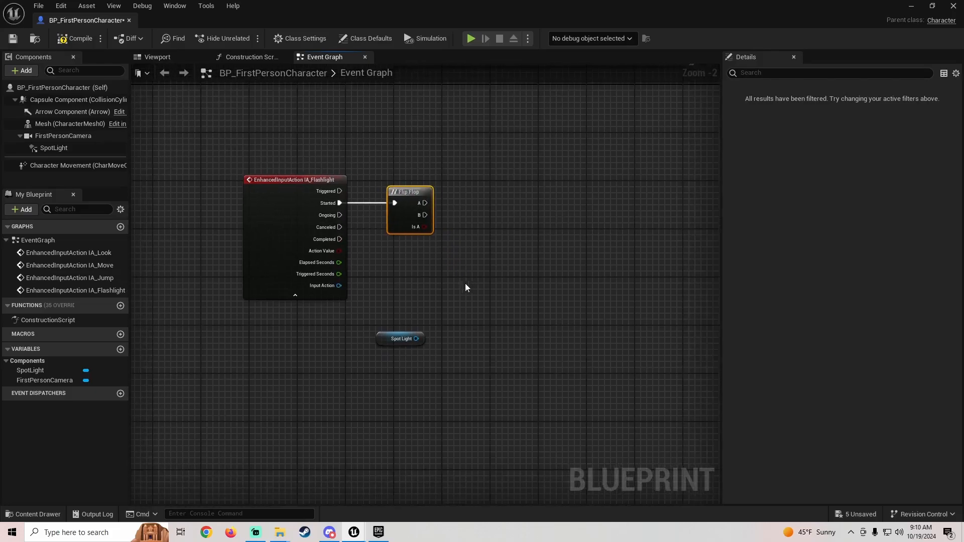
Step: Set the SpotLight component's default intensity to 0 and save the blueprint
{"action": "left_click", "coordinate": [54, 148]}
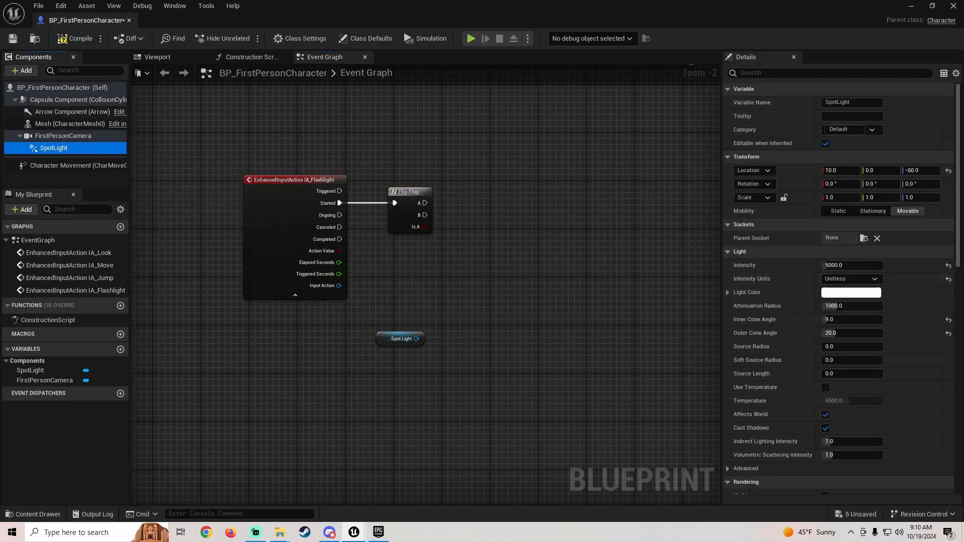
{"action": "left_click", "coordinate": [840, 265]}
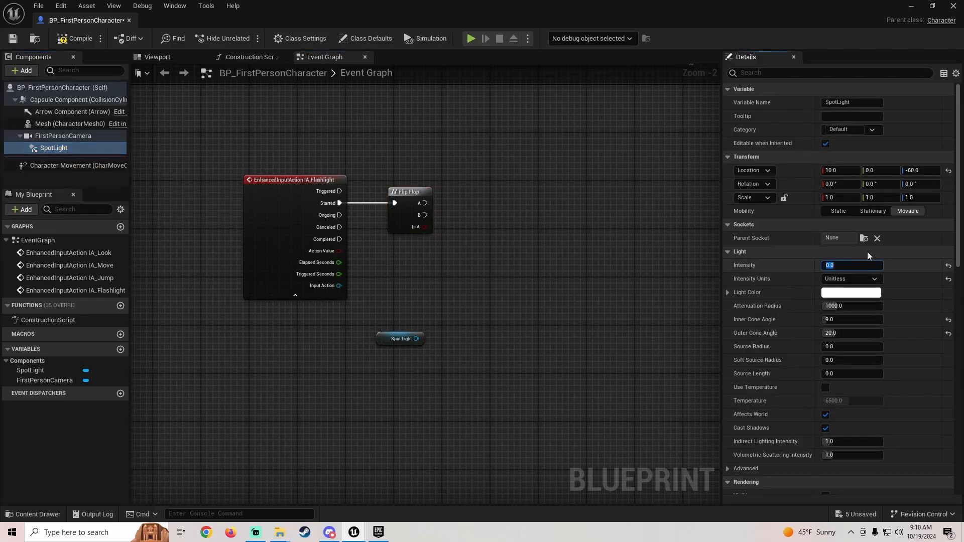
{"action": "left_click", "coordinate": [12, 39]}
{"action": "right_click_drag", "start_coordinate": [534, 241], "coordinate": [534, 247]}
{"action": "left_click_drag", "start_coordinate": [320, 169], "coordinate": [475, 261]}
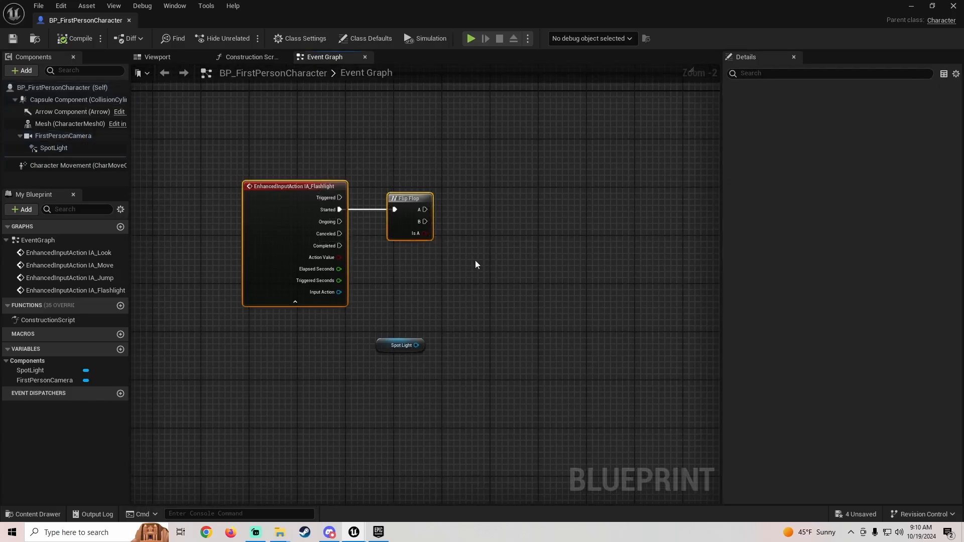
{"action": "right_click_drag", "start_coordinate": [378, 216], "coordinate": [325, 178]}
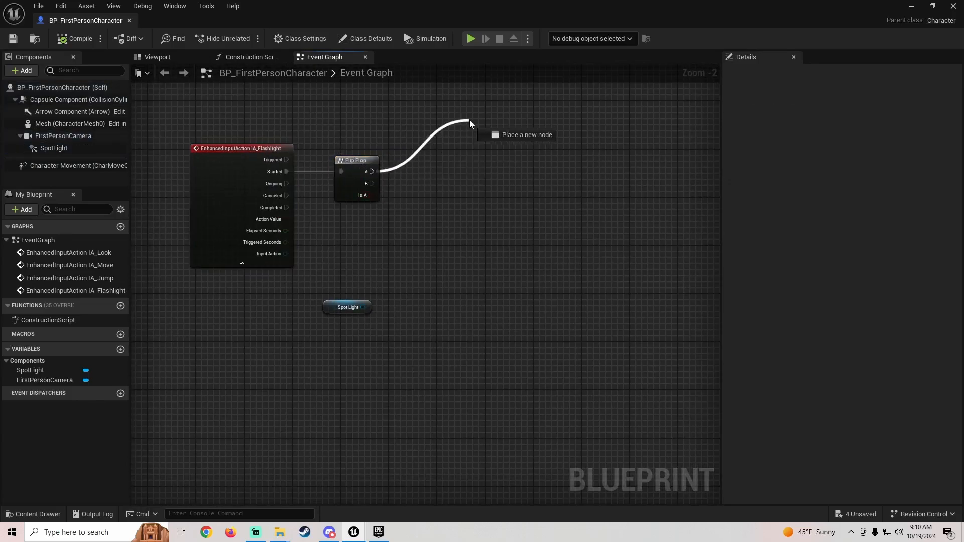
{"action": "left_click_drag", "start_coordinate": [469, 120], "coordinate": [469, 123]}
{"action": "left_click", "coordinate": [415, 186]}
{"action": "left_click_drag", "start_coordinate": [372, 171], "coordinate": [450, 125]}
{"action": "left_click", "coordinate": [389, 151]}
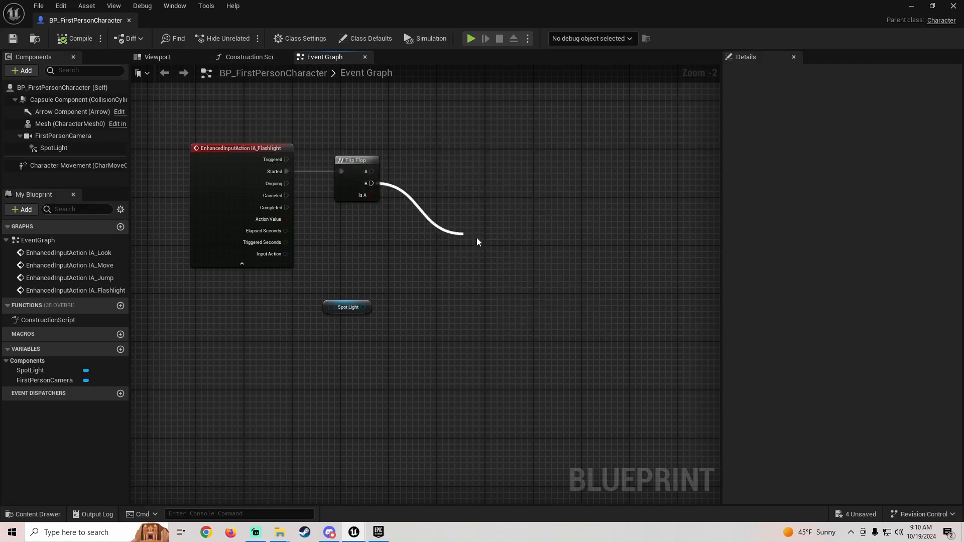
{"action": "left_click_drag", "start_coordinate": [477, 242], "coordinate": [463, 233]}
{"action": "left_click", "coordinate": [398, 170]}
{"action": "left_click_drag", "start_coordinate": [372, 184], "coordinate": [469, 247]}
{"action": "left_click", "coordinate": [372, 342]}
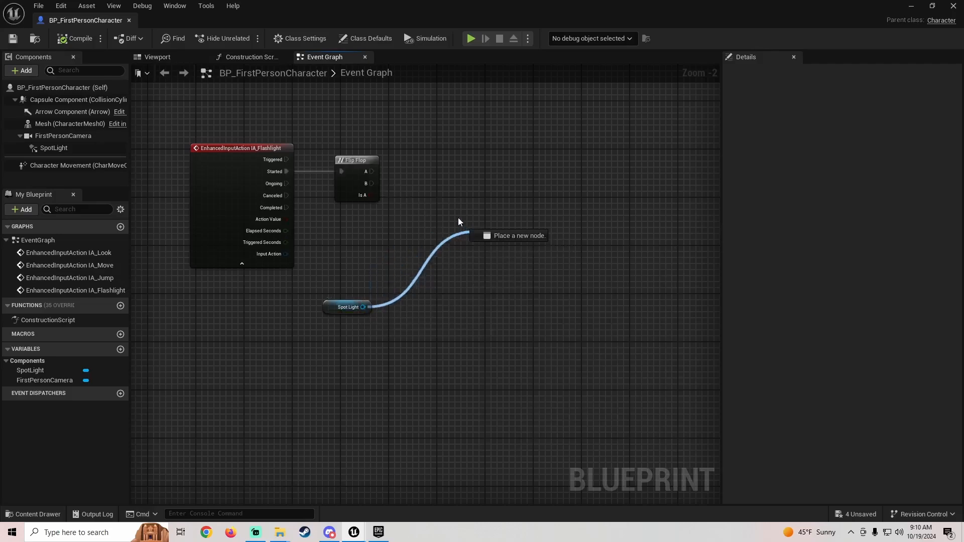
Step: Add a Set Intensity node targeting the Spot Light, connect it to Flip Flop output A, and set New Intensity to 5000
{"action": "left_click_drag", "start_coordinate": [458, 219], "coordinate": [460, 183]}
{"action": "type", "text": "set intensi"}
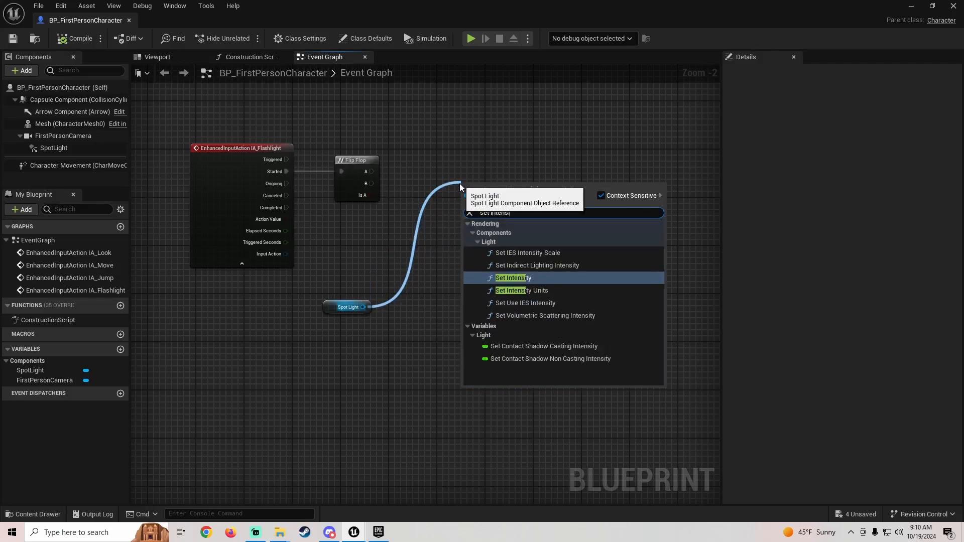
{"action": "left_click", "coordinate": [535, 279]}
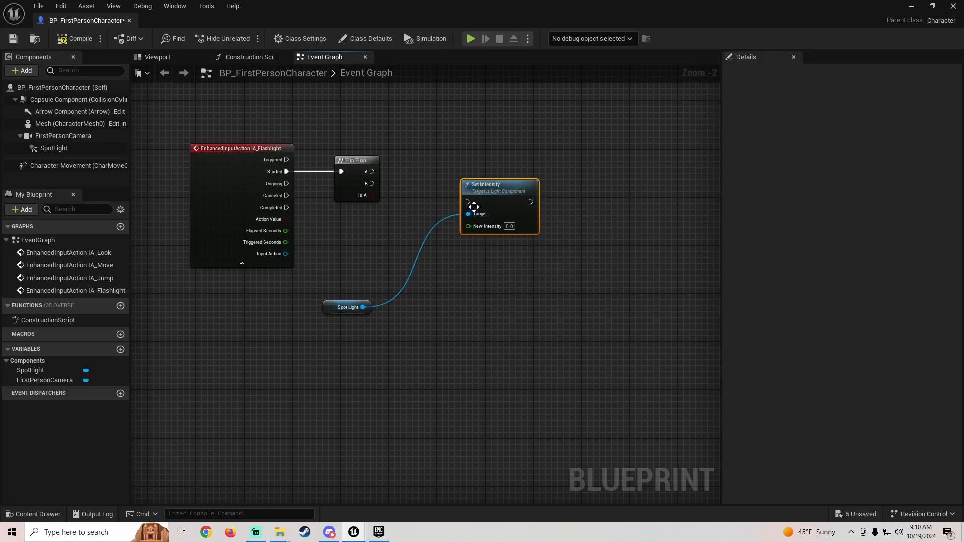
{"action": "left_click_drag", "start_coordinate": [474, 207], "coordinate": [439, 157]}
{"action": "left_click_drag", "start_coordinate": [332, 307], "coordinate": [433, 141]}
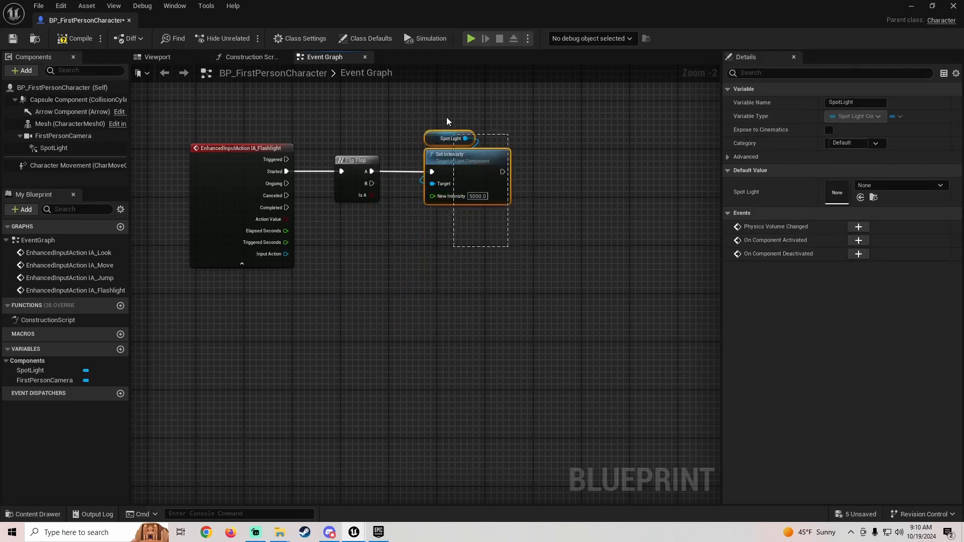
Step: Duplicate the Spot Light and Set Intensity pair below, connect it to Flip Flop output B, and set its New Intensity to 0
{"action": "left_click_drag", "start_coordinate": [448, 121], "coordinate": [447, 121]}
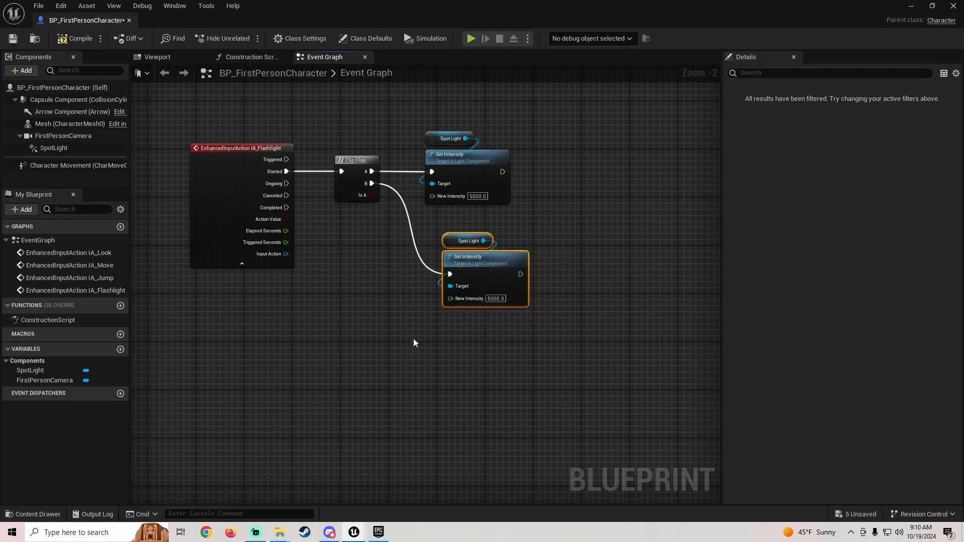
{"action": "left_click_drag", "start_coordinate": [481, 256], "coordinate": [474, 240]}
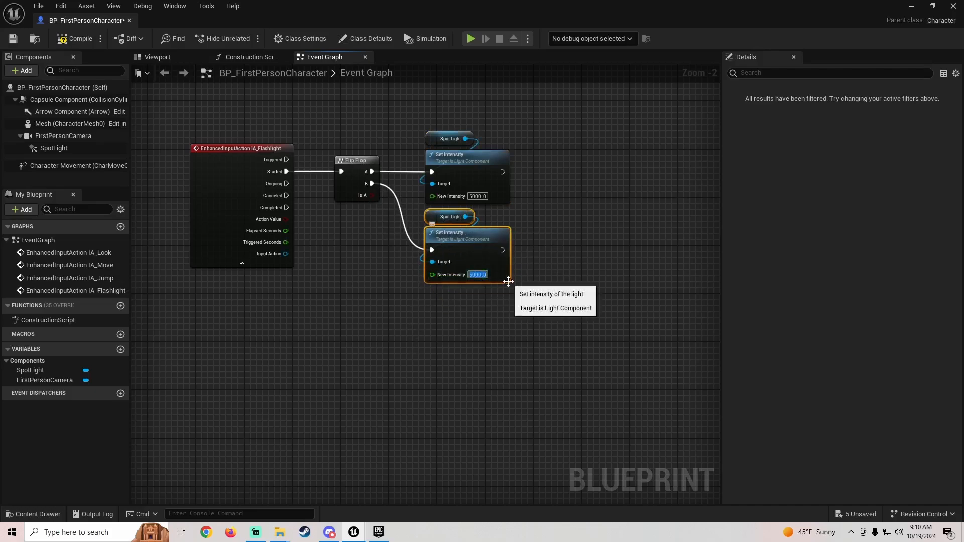
{"action": "key", "text": "Return"}
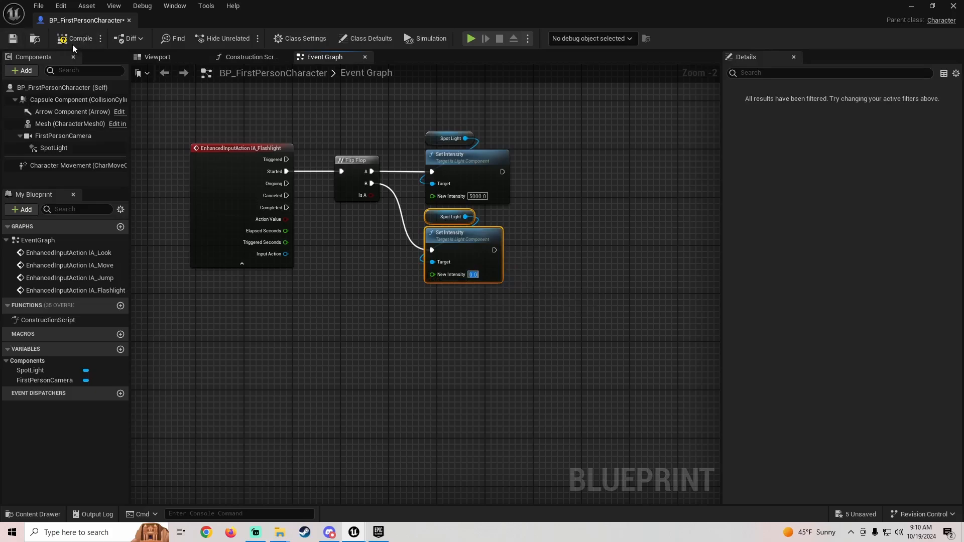
{"action": "left_click", "coordinate": [13, 38]}
{"action": "left_click_drag", "start_coordinate": [453, 372], "coordinate": [526, 229]}
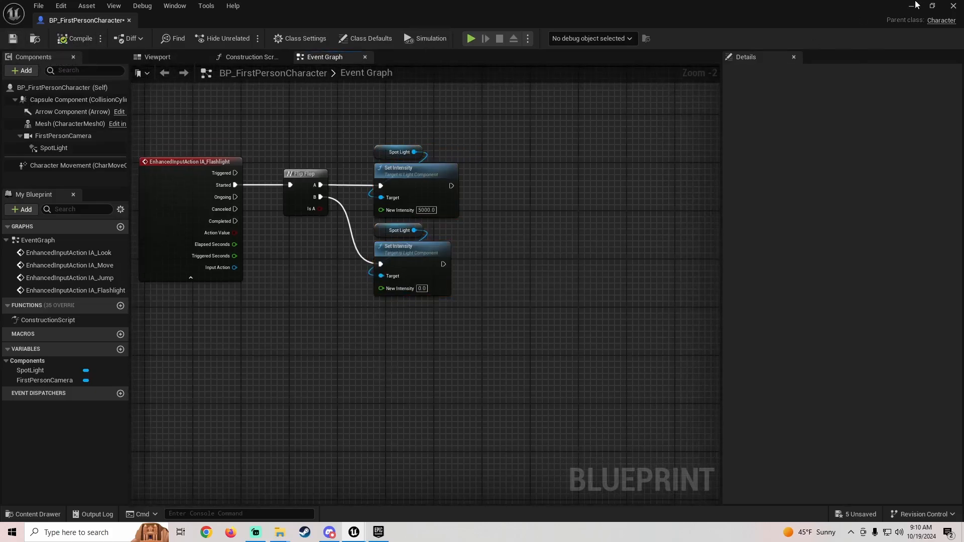
Step: Play the level in full screen, test switching the flashlight on, and stop the play session
{"action": "left_click", "coordinate": [909, 6]}
{"action": "left_click", "coordinate": [245, 38]}
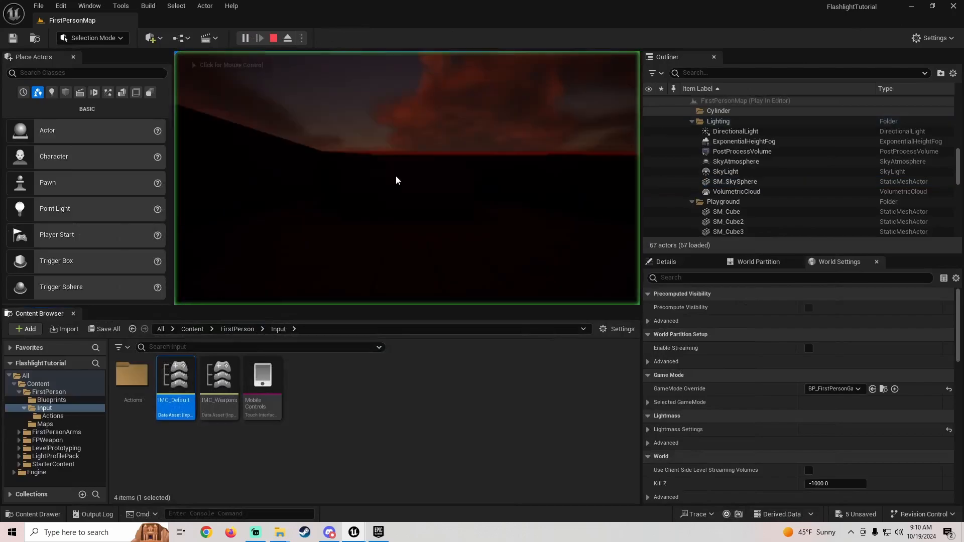
{"action": "key", "text": "F11"}
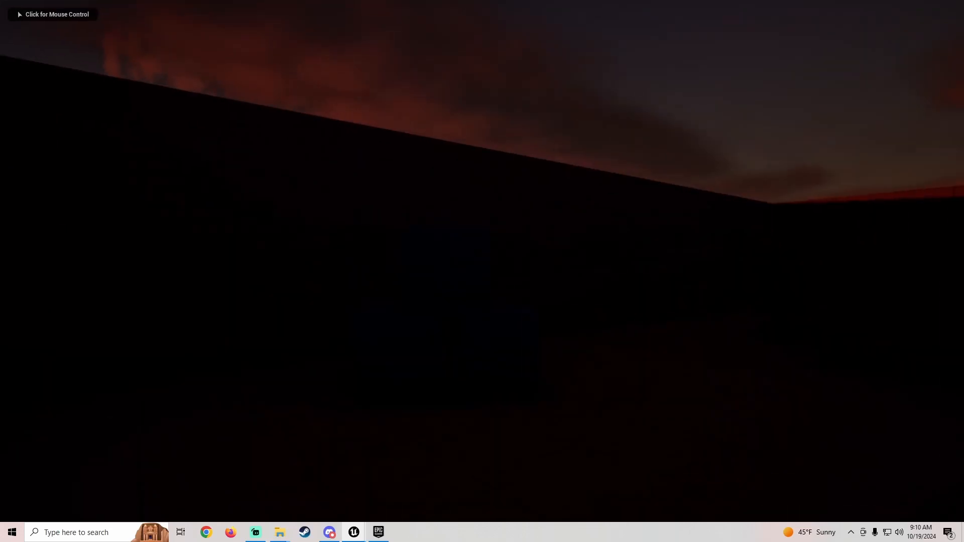
{"action": "left_click", "coordinate": [482, 271]}
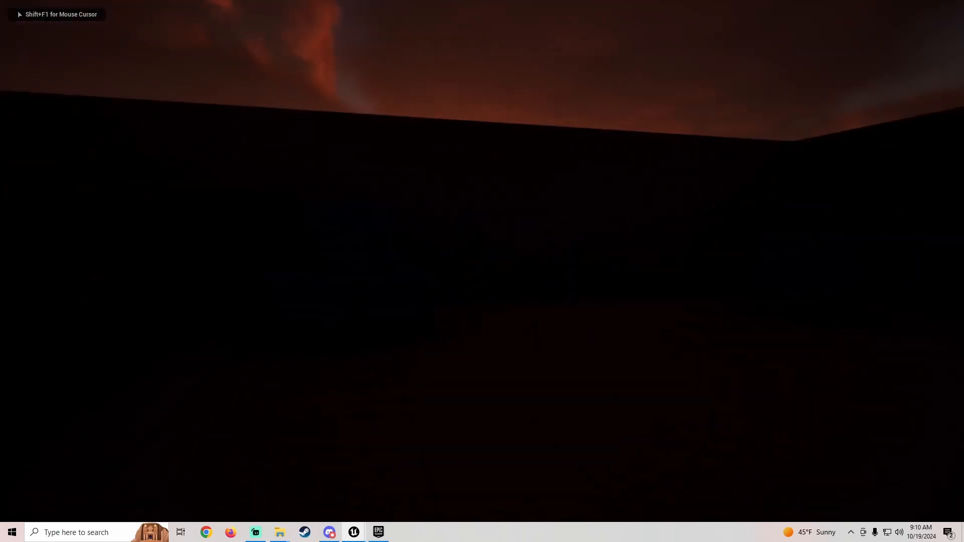
{"action": "key", "text": "f"}
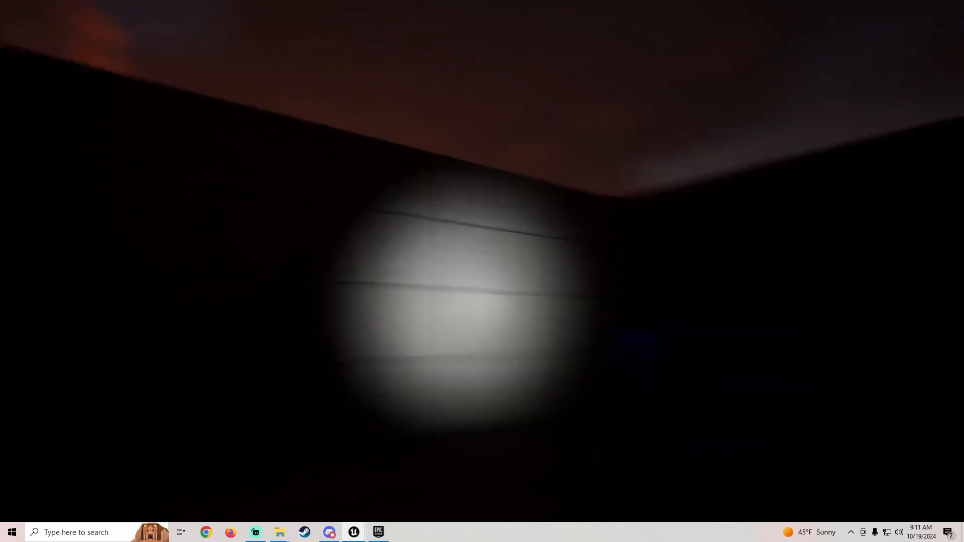
{"action": "key", "text": "F11"}
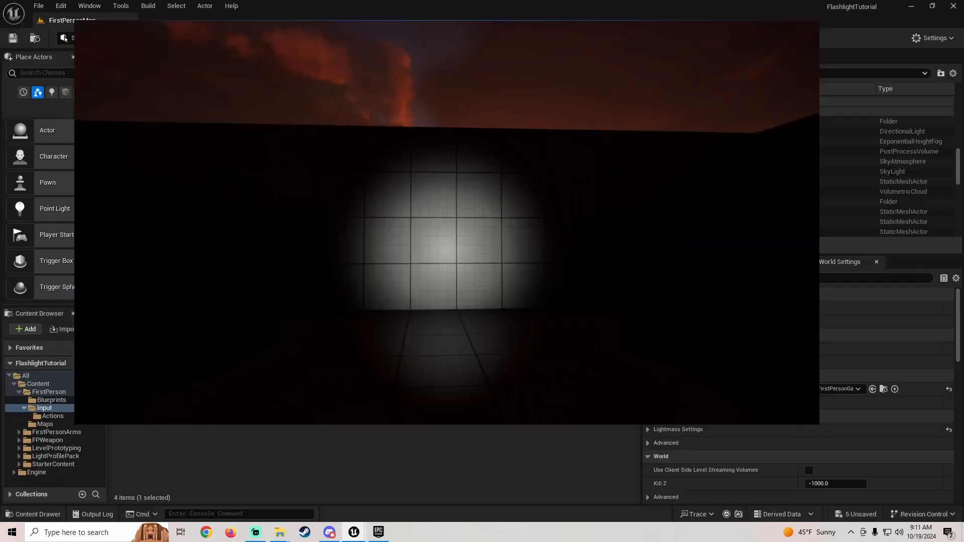
{"action": "key", "text": "Escape"}
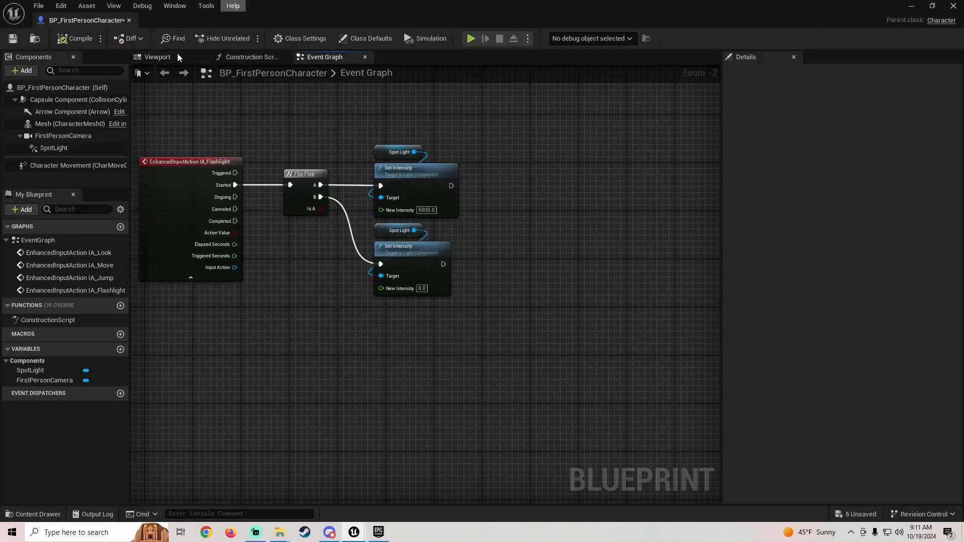
Step: Add a Spring Arm component under FirstPersonCamera in BP_FirstPersonCharacter and nest the SpotLight inside it
{"action": "left_click", "coordinate": [170, 59]}
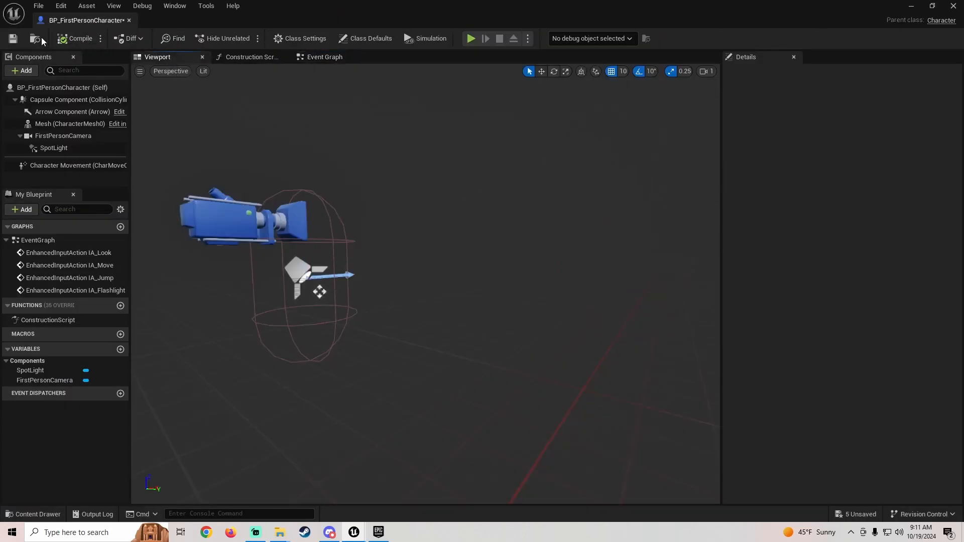
{"action": "right_click_drag", "start_coordinate": [291, 214], "coordinate": [268, 202]}
{"action": "left_click", "coordinate": [23, 72]}
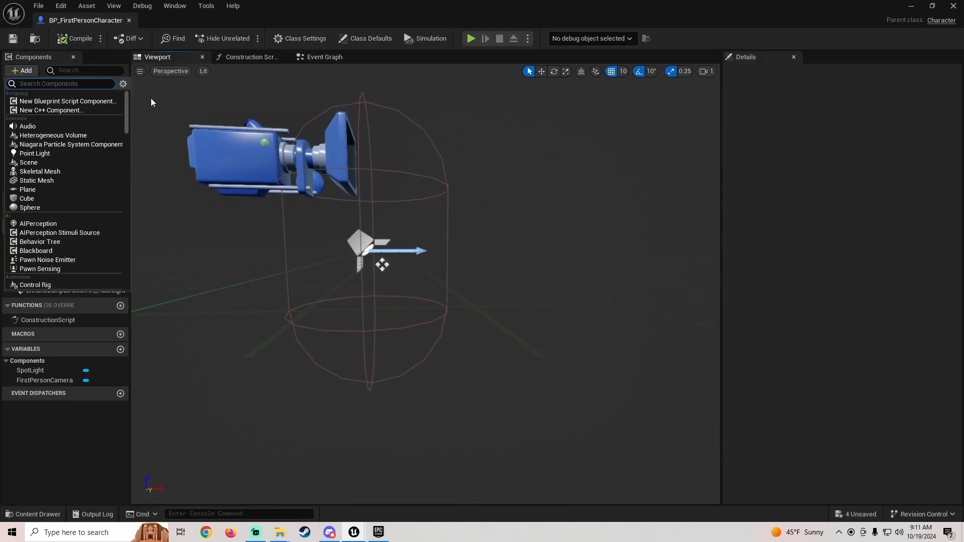
{"action": "type", "text": "spring"}
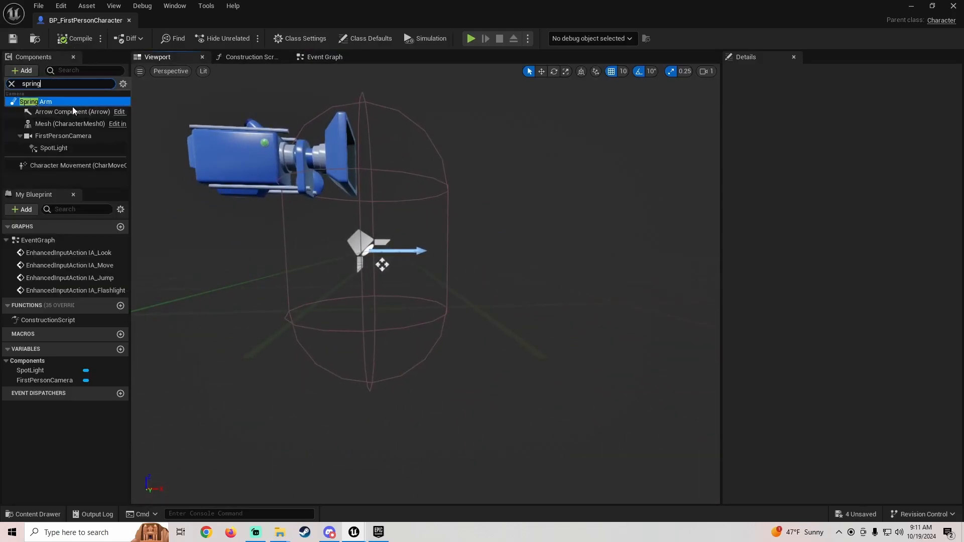
{"action": "left_click", "coordinate": [72, 106]}
{"action": "left_click", "coordinate": [99, 115]}
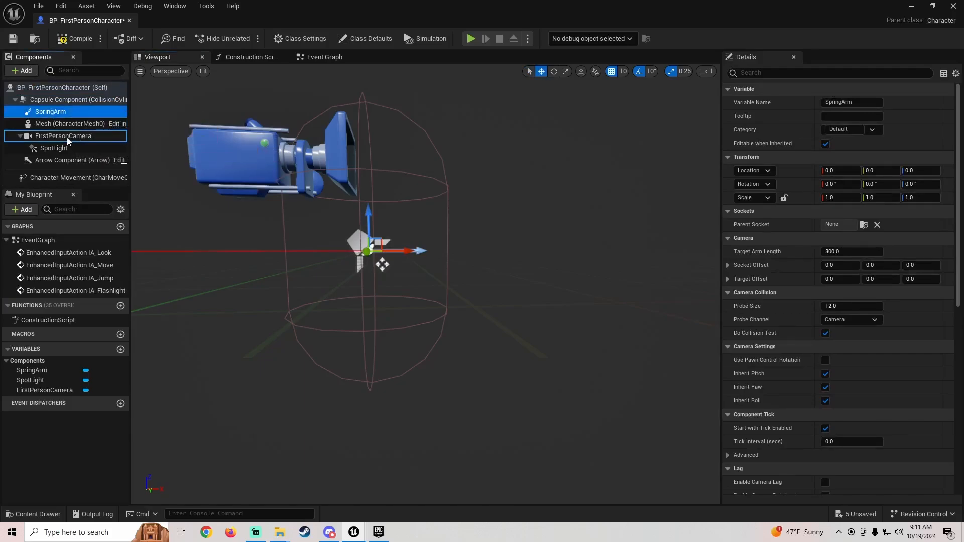
{"action": "mouse_move", "coordinate": [67, 140]}
{"action": "left_mouse_down"}
{"action": "mouse_move", "coordinate": [78, 126]}
{"action": "mouse_move", "coordinate": [64, 137]}
{"action": "left_mouse_up"}
{"action": "right_click_drag", "start_coordinate": [314, 247], "coordinate": [294, 280]}
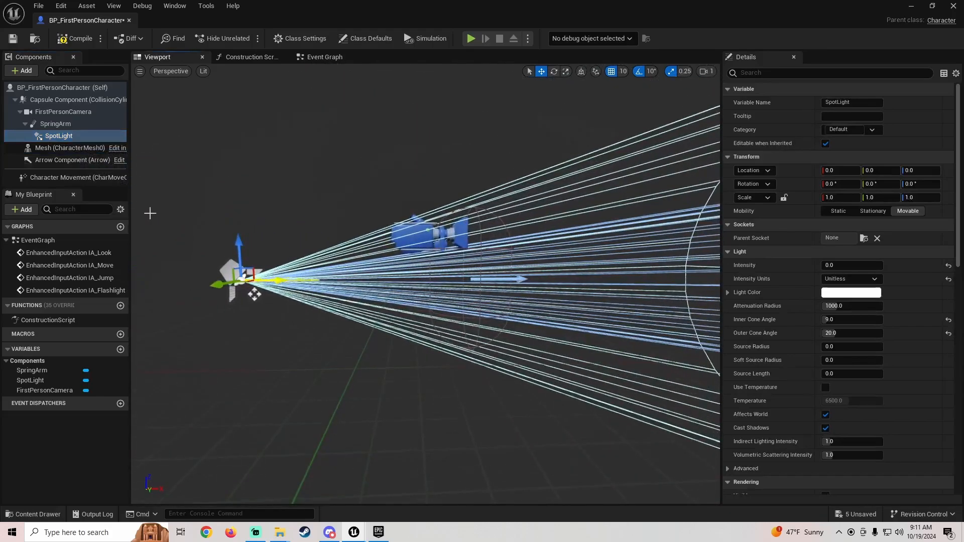
Step: Move the SpotLight forward along the spring arm to X 310 so it sits inside the capsule
{"action": "left_click_drag", "start_coordinate": [274, 282], "coordinate": [511, 286]}
{"action": "left_click", "coordinate": [57, 124]}
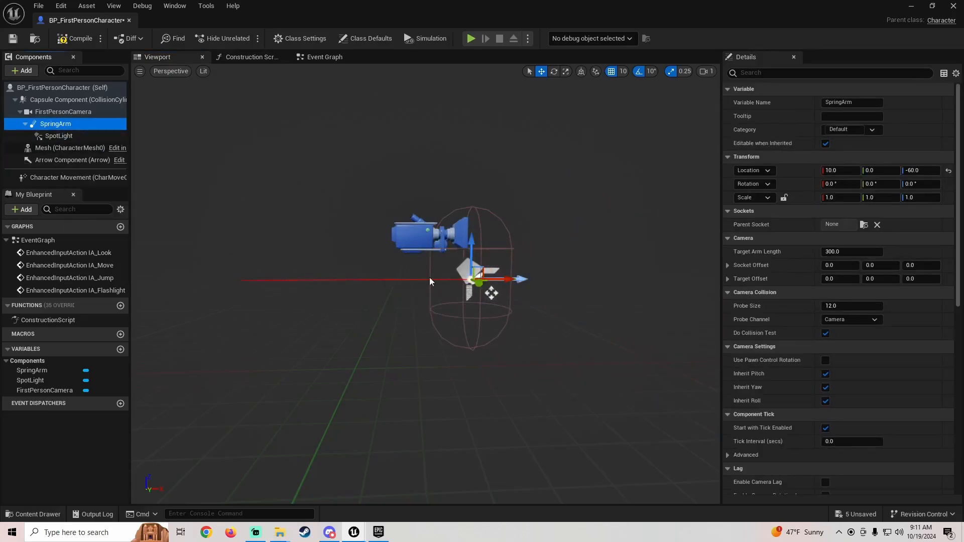
{"action": "left_click", "coordinate": [76, 138]}
{"action": "key", "text": "f"}
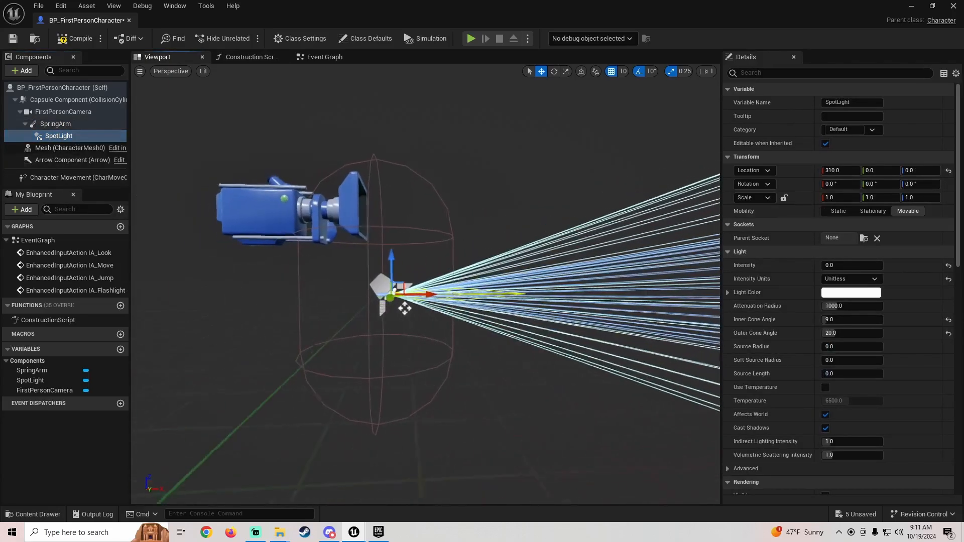
{"action": "right_click_drag", "start_coordinate": [431, 285], "coordinate": [458, 255]}
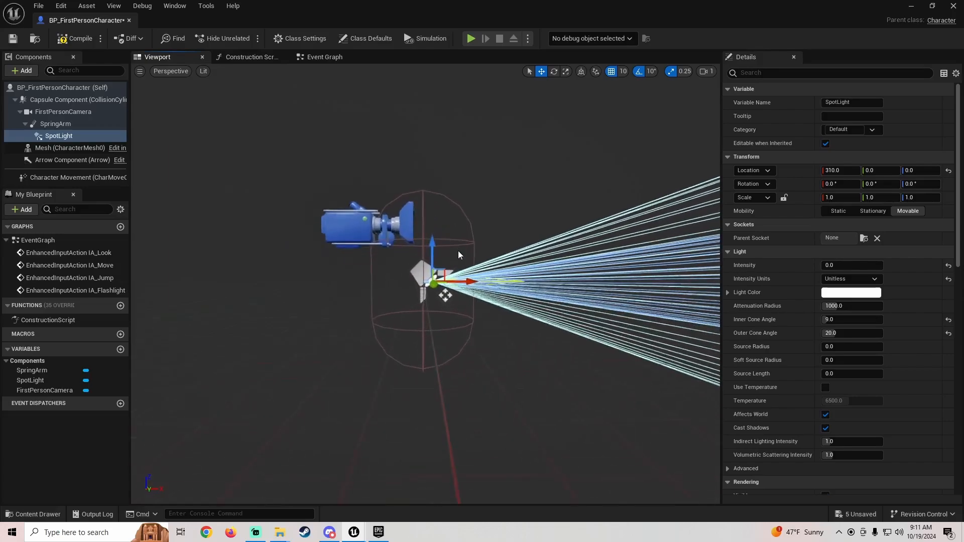
Step: Raise the SpringArm to Z -40 and enable Camera Lag and Camera Rotation Lag on it
{"action": "left_click", "coordinate": [52, 125]}
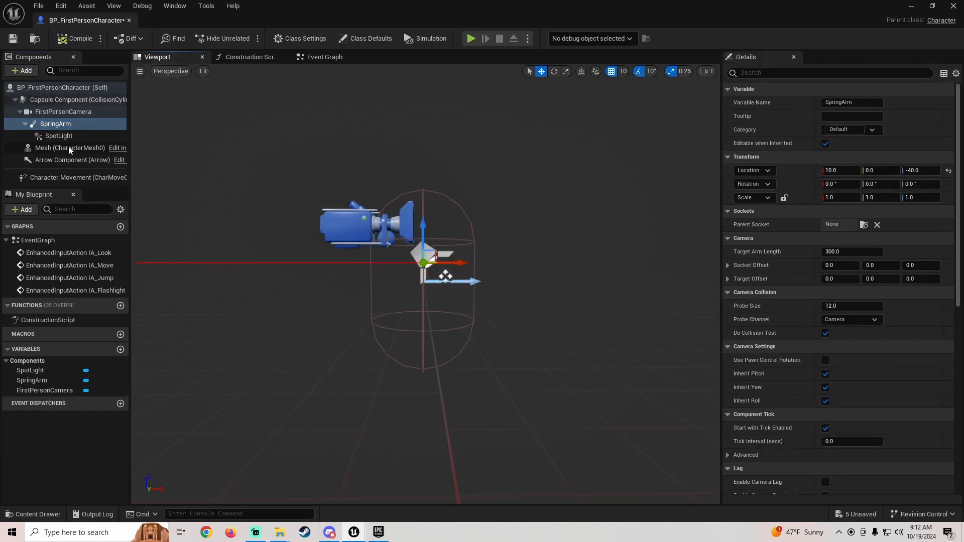
{"action": "left_click", "coordinate": [58, 136]}
{"action": "left_click", "coordinate": [46, 123]}
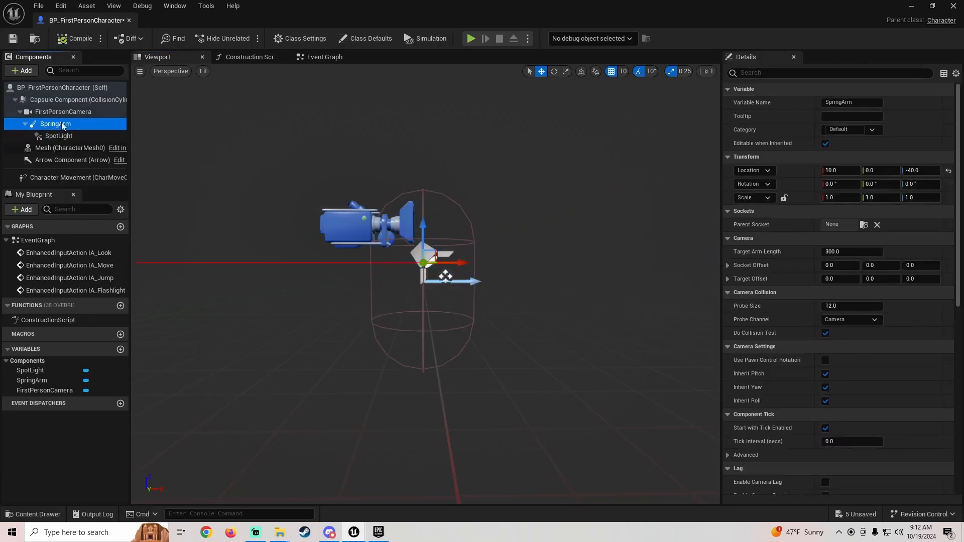
{"action": "scroll", "coordinate": [783, 302], "scroll_direction": "down", "scroll_amount": 7}
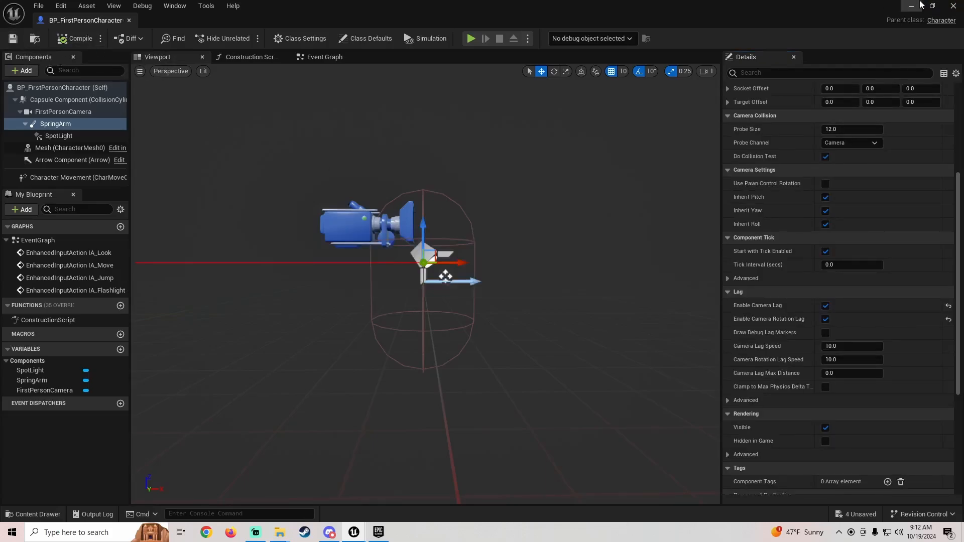
Step: Play the level in full screen, test the flashlight's lag with the default spring arm speeds, and stop the play session
{"action": "left_click", "coordinate": [921, 5]}
{"action": "left_click", "coordinate": [245, 38]}
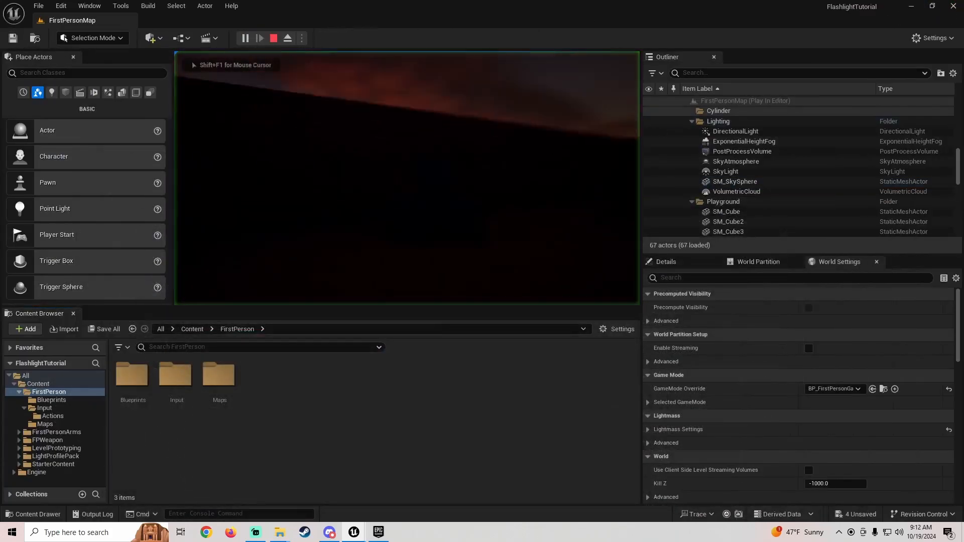
{"action": "key", "text": "F11"}
{"action": "left_click", "coordinate": [482, 271]}
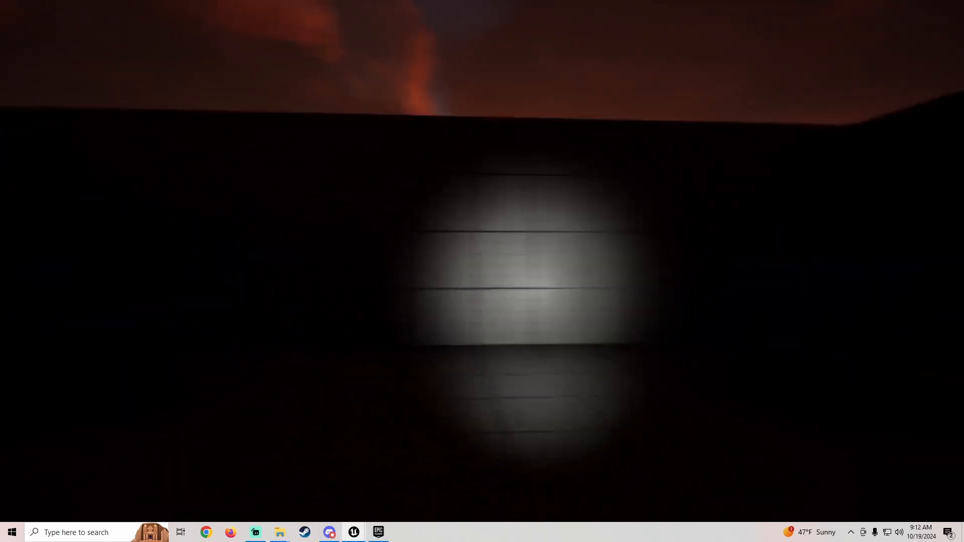
{"action": "key", "text": "Escape"}
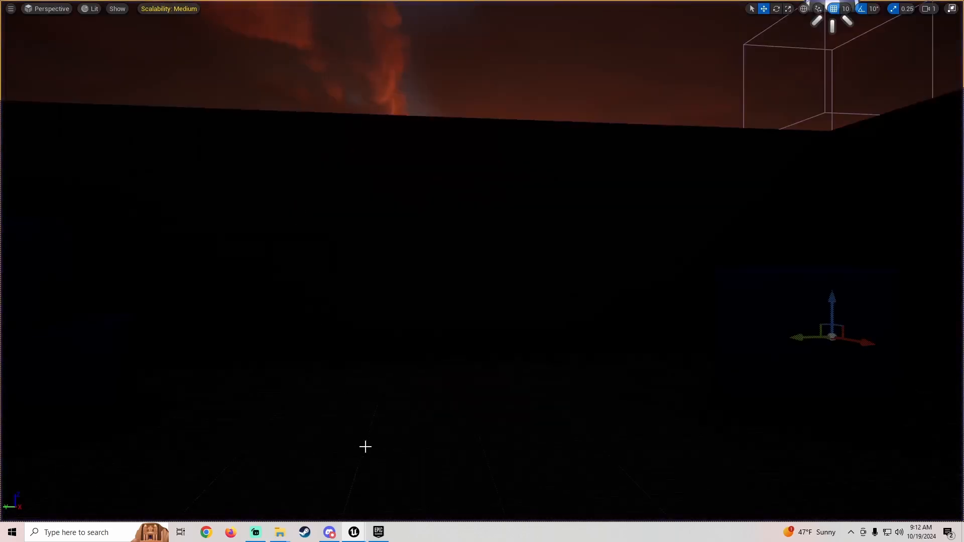
Step: Set the SpringArm's Camera Rotation Lag Speed to 1.0 in BP_FirstPersonCharacter and try it in a short play session
{"action": "mouse_move", "coordinate": [357, 535]}
{"action": "left_click", "coordinate": [409, 484]}
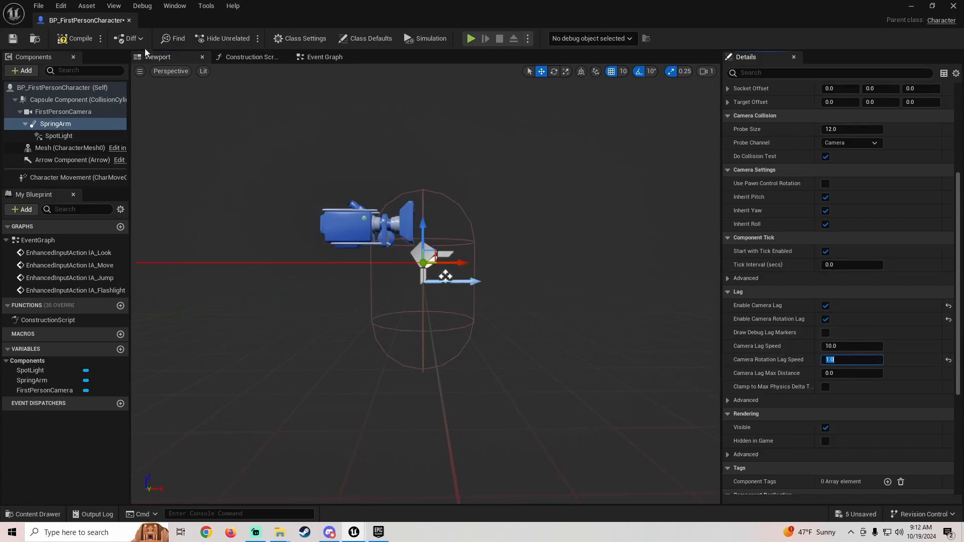
{"action": "left_click", "coordinate": [911, 6]}
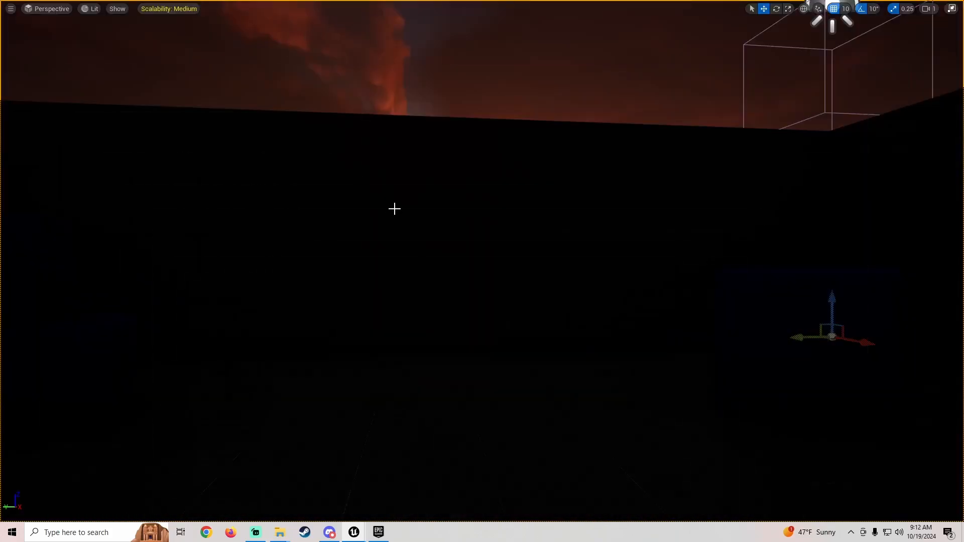
{"action": "key", "text": "alt+p"}
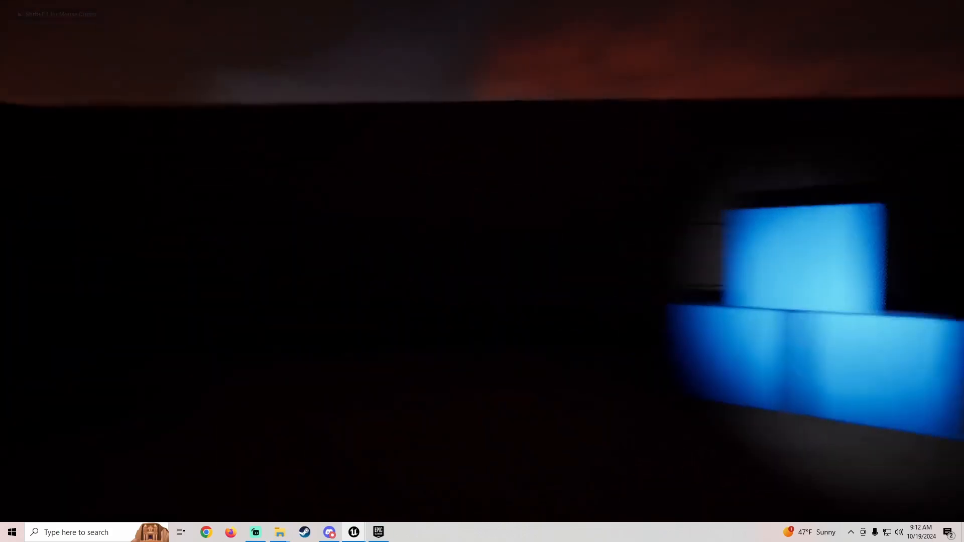
{"action": "key", "text": "Escape"}
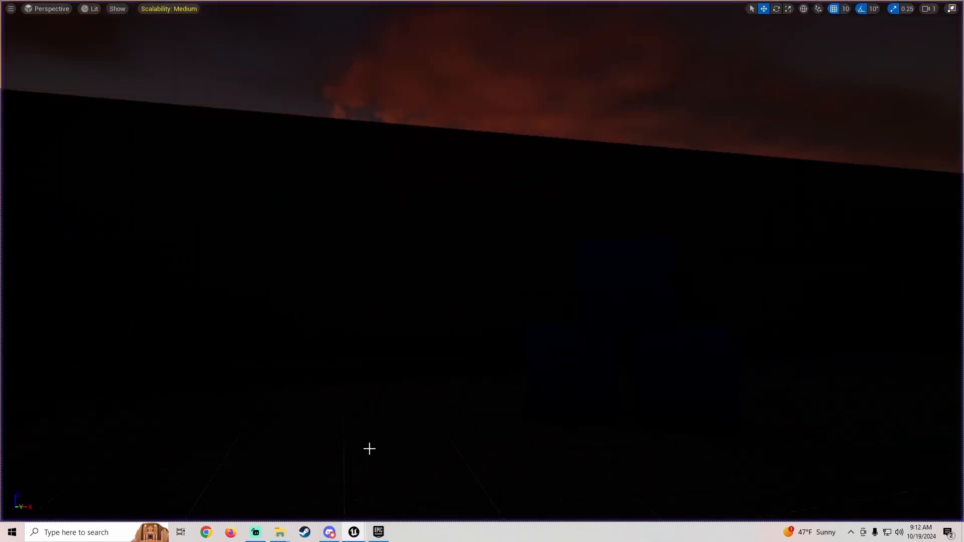
Step: Set the SpringArm's Camera Rotation Lag Speed to 5.0 in BP_FirstPersonCharacter and start playing the level
{"action": "left_click", "coordinate": [362, 538]}
{"action": "left_click", "coordinate": [449, 467]}
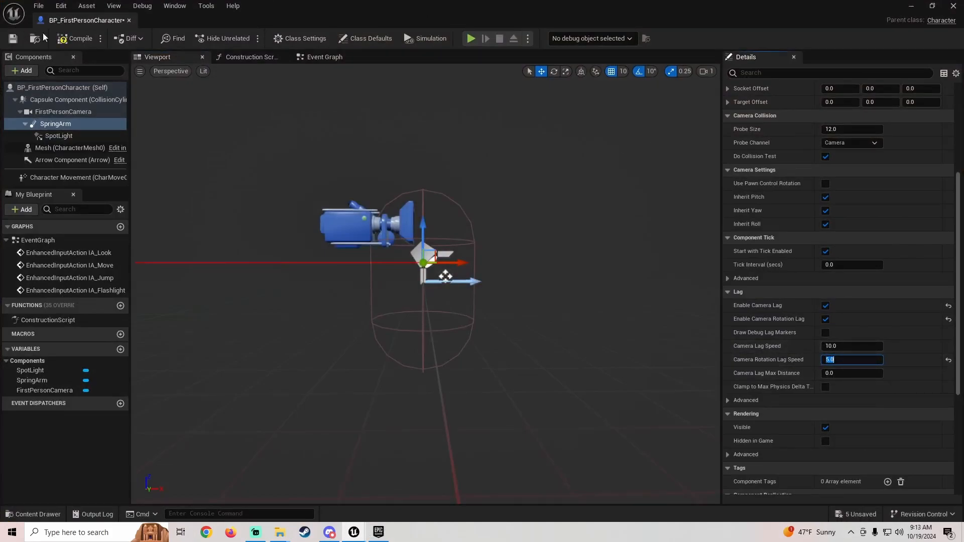
{"action": "left_click", "coordinate": [910, 6]}
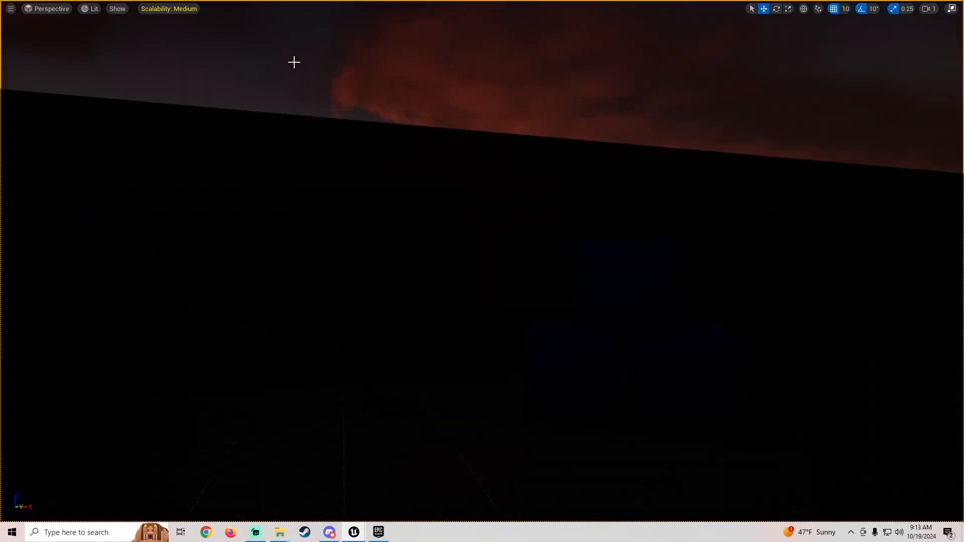
{"action": "key", "text": "alt+p"}
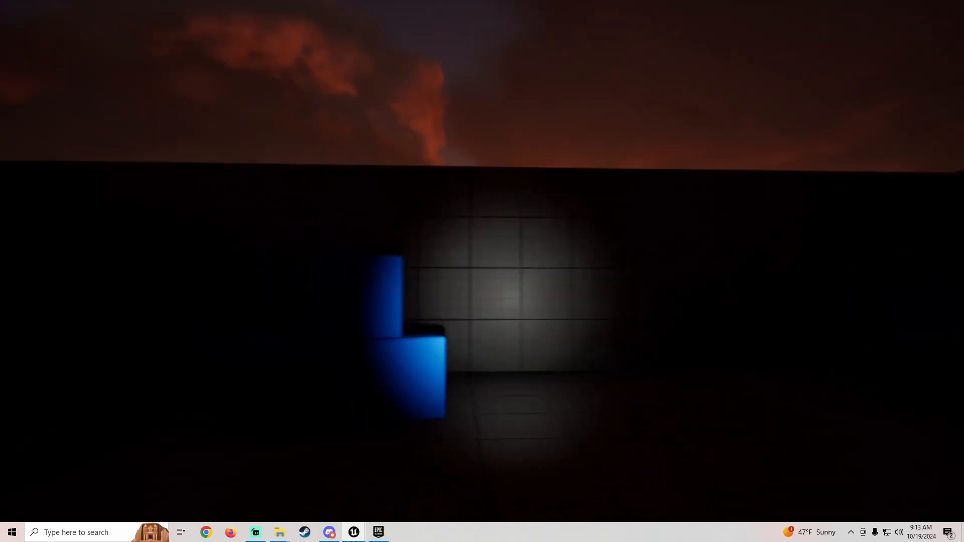
Step: Walk around the level with the flashlight on the walls, floor and blue cubes to check its lag, and test the flashlight toggle
{"action": "key", "text": "a"}
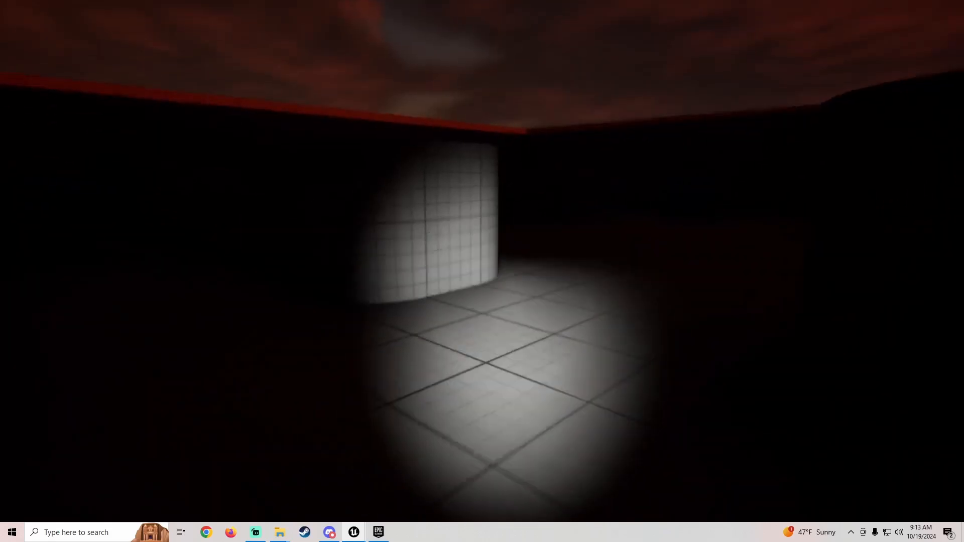
{"action": "key", "text": "w"}
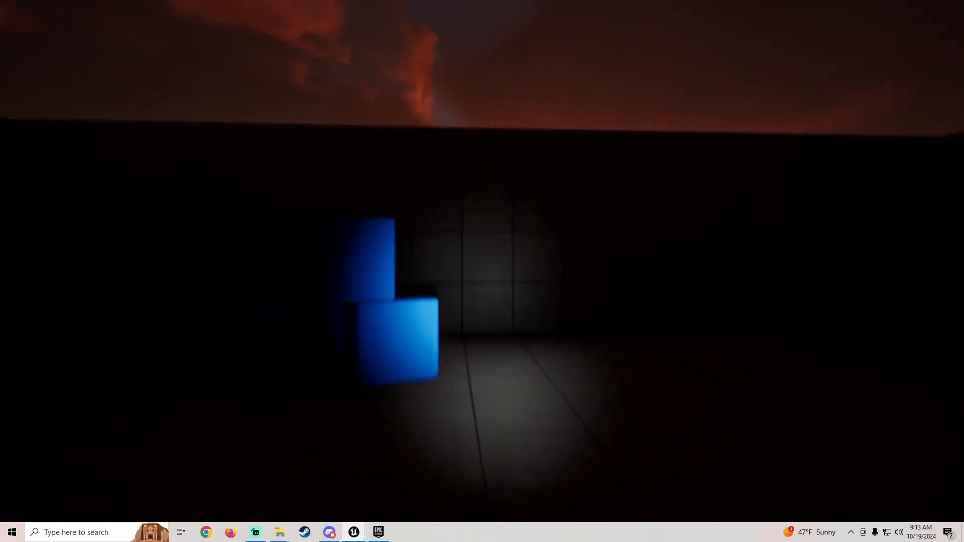
{"action": "key", "text": "s"}
{"action": "key", "text": "w"}
{"action": "key", "text": "d"}
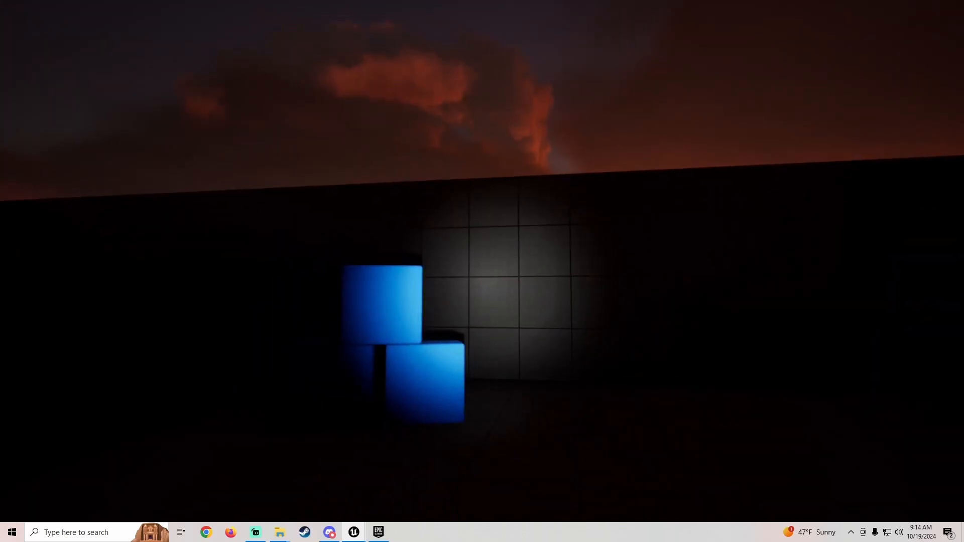
{"action": "key", "text": "a"}
{"action": "key", "text": "w"}
{"action": "key", "text": "d"}
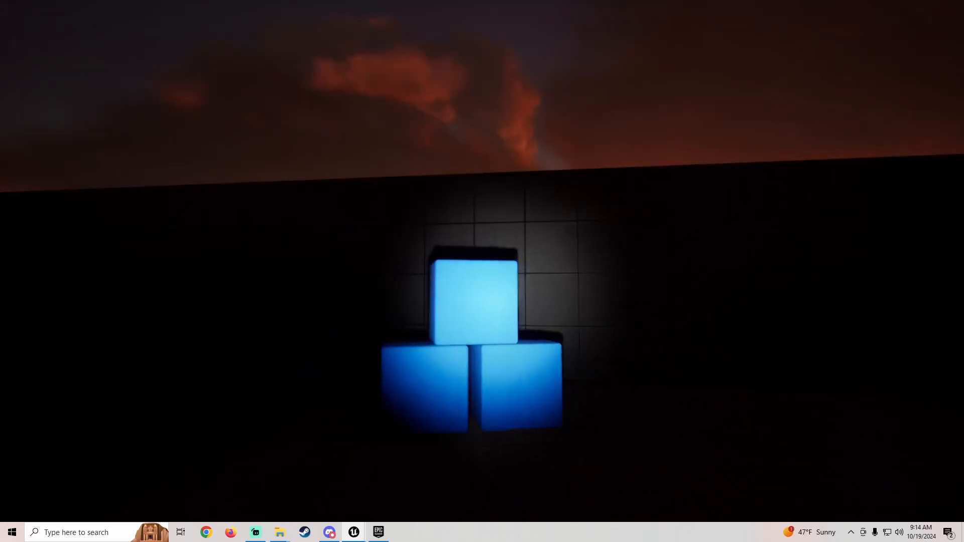
{"action": "key", "text": "d"}
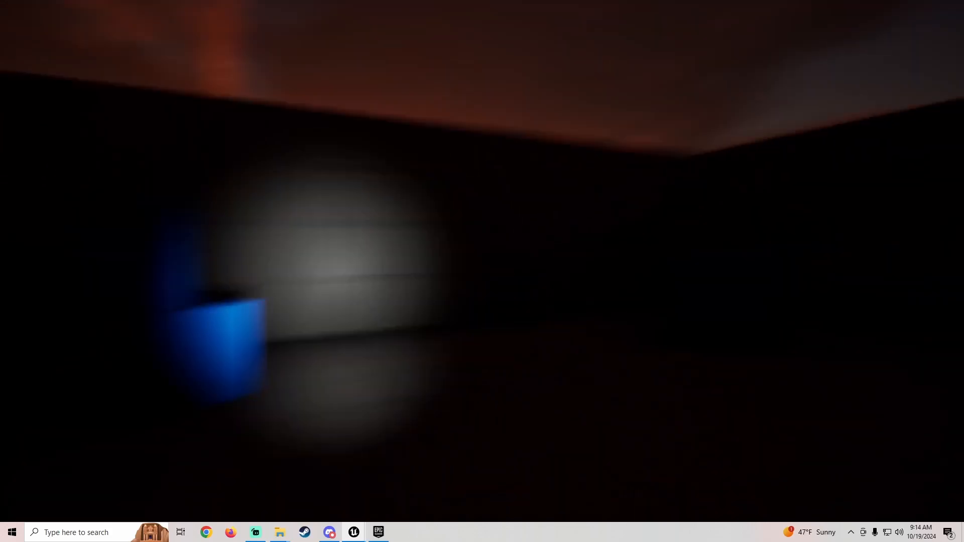
{"action": "key", "text": "f"}
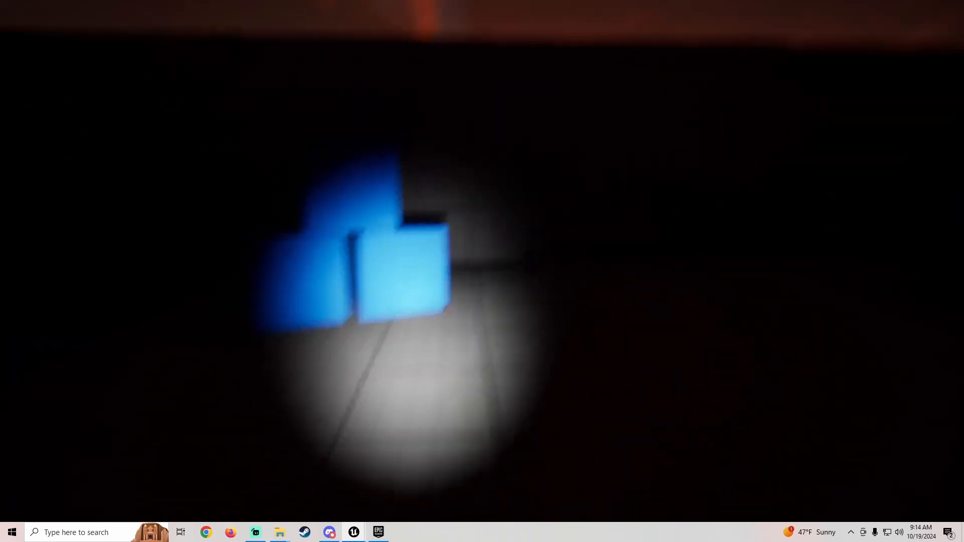